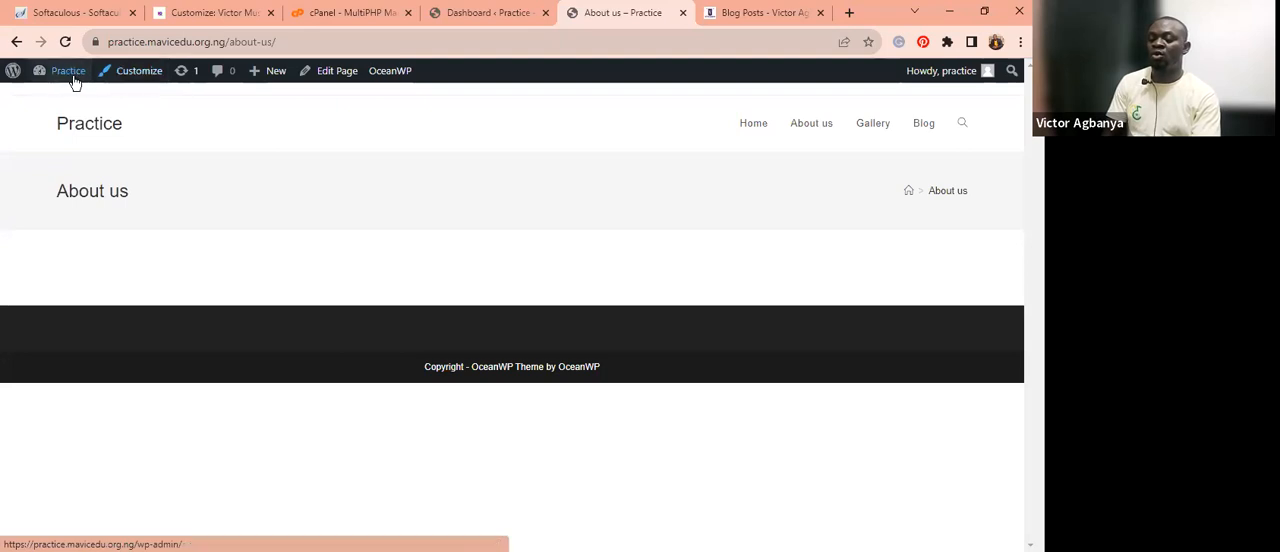
# Open the site's admin dashboard from the admin bar.
pyautogui.moveTo(60, 80)
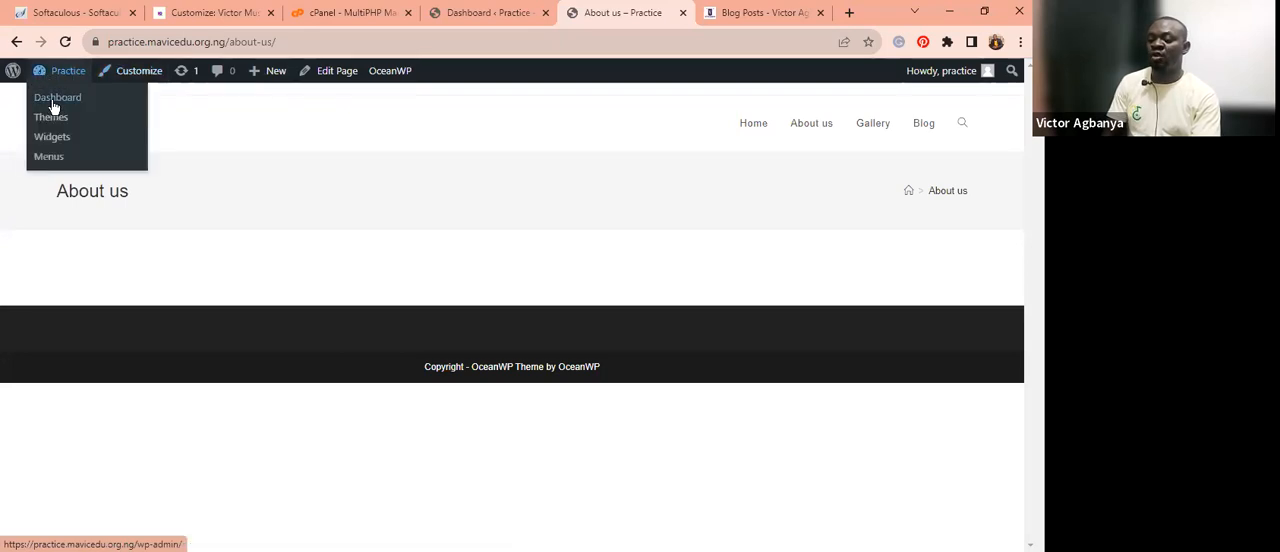
pyautogui.click(53, 104)
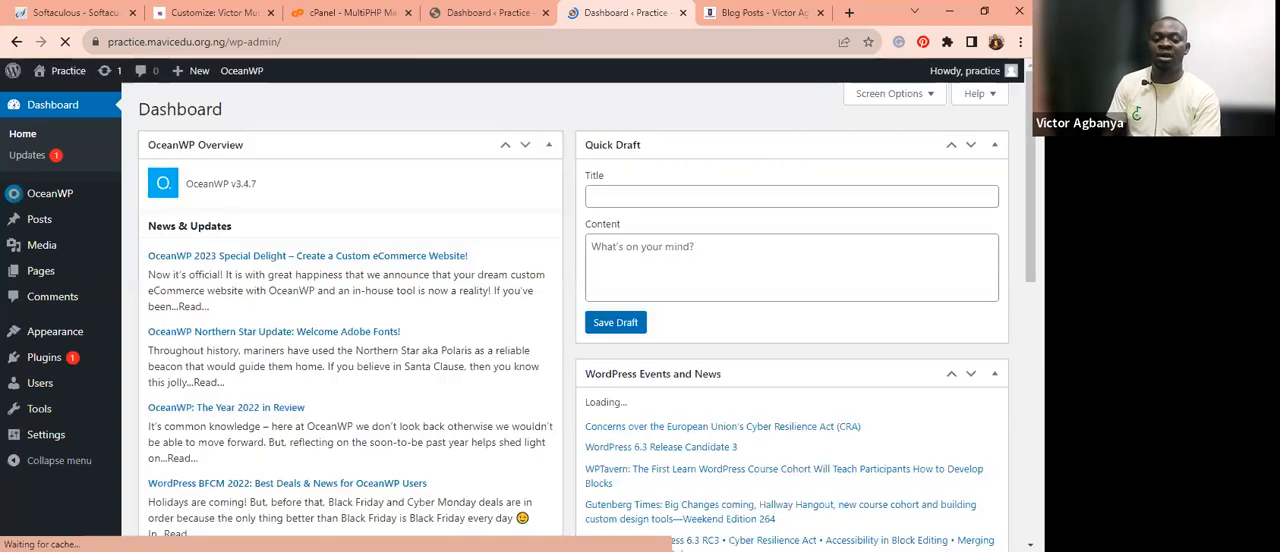
# Open the theme Customizer under Appearance and wait for the unresponsive page to finish loading.
pyautogui.scroll(-2, 380, 195)
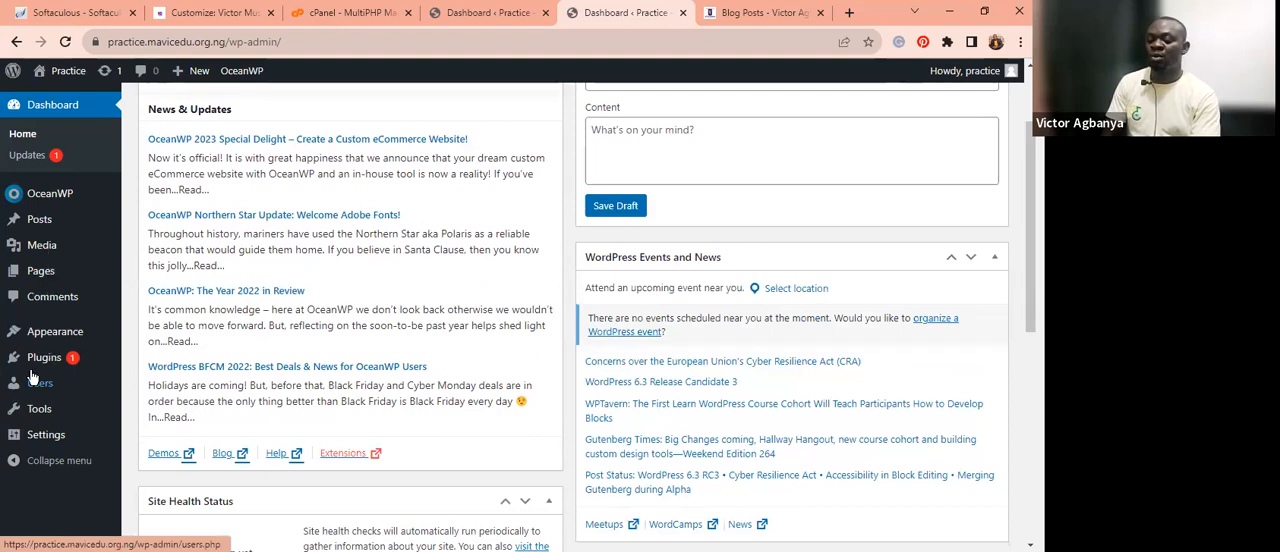
pyautogui.moveTo(77, 372)
pyautogui.moveTo(65, 340)
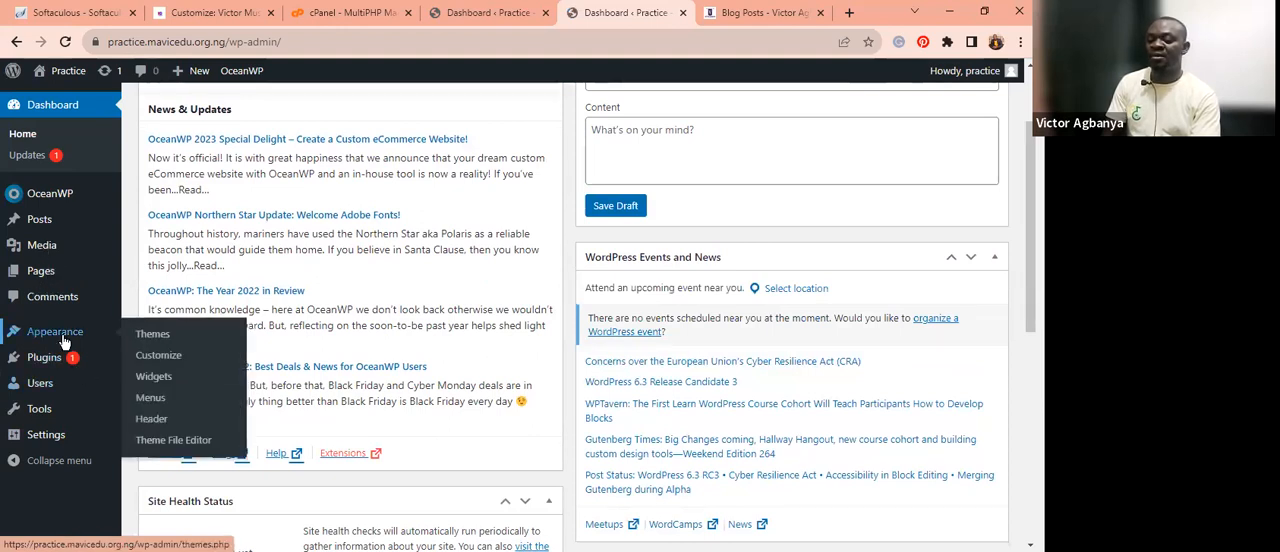
pyautogui.click(149, 360)
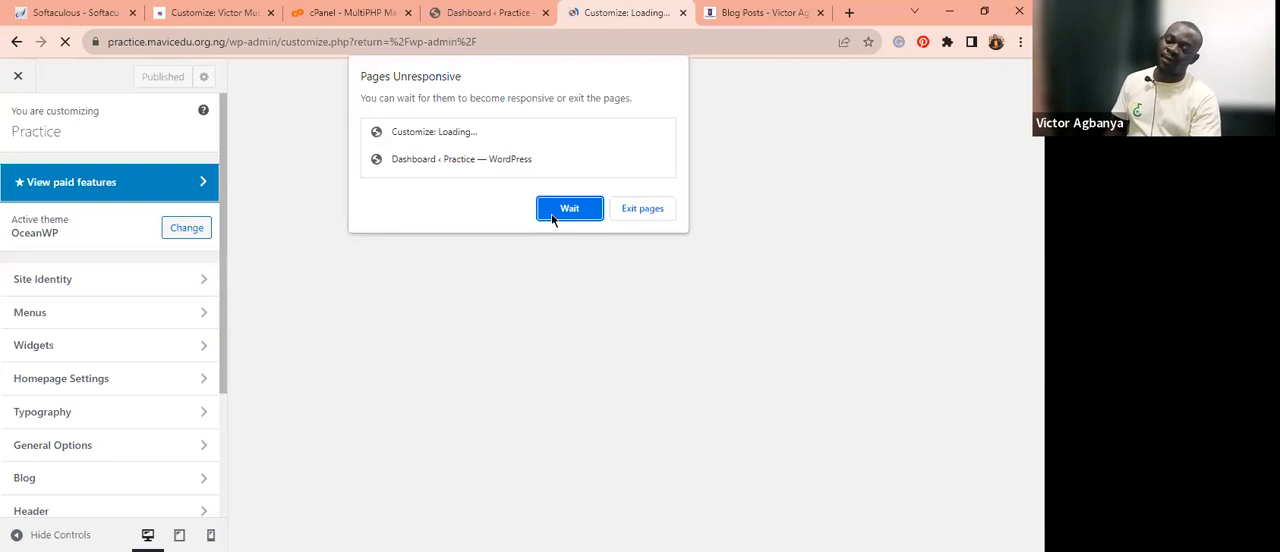
pyautogui.click(568, 209)
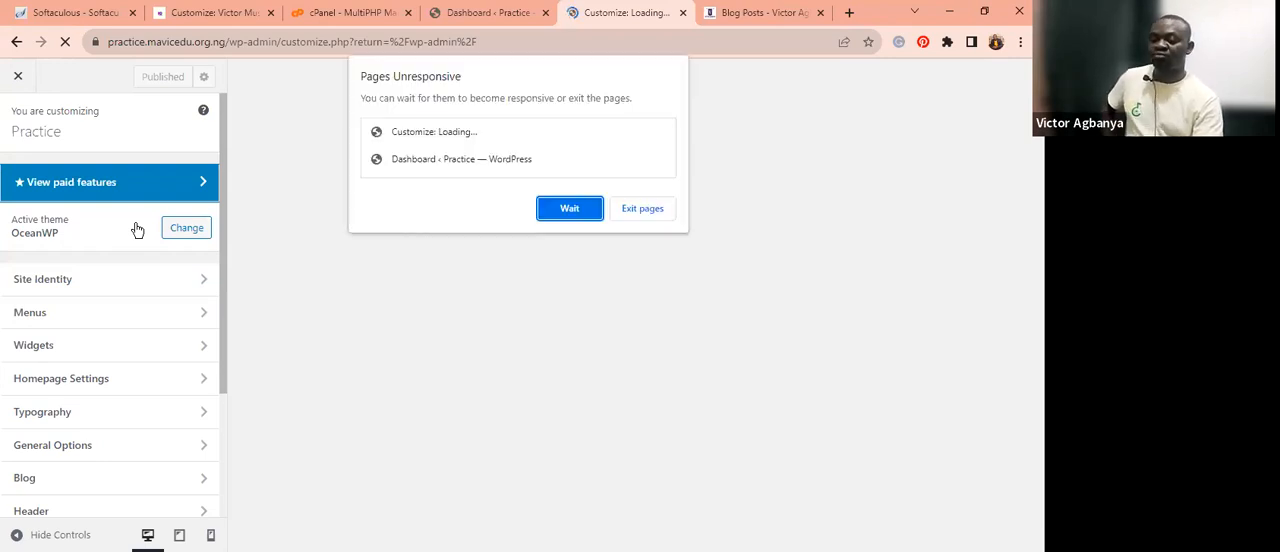
pyautogui.click(548, 213)
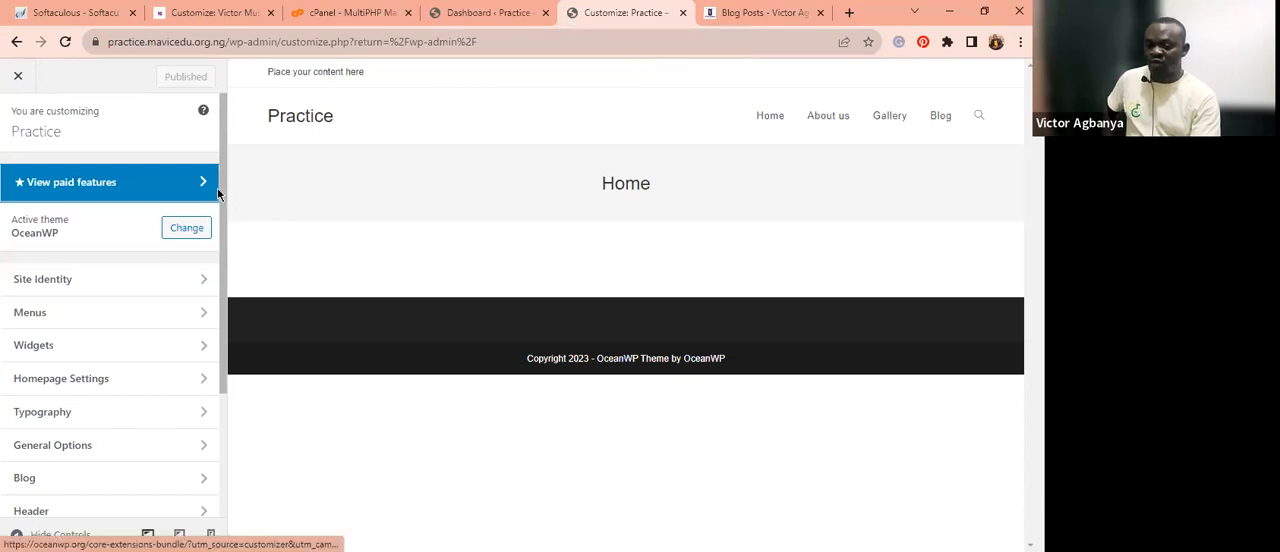
pyautogui.moveTo(220, 219); pyautogui.dragTo(223, 251)
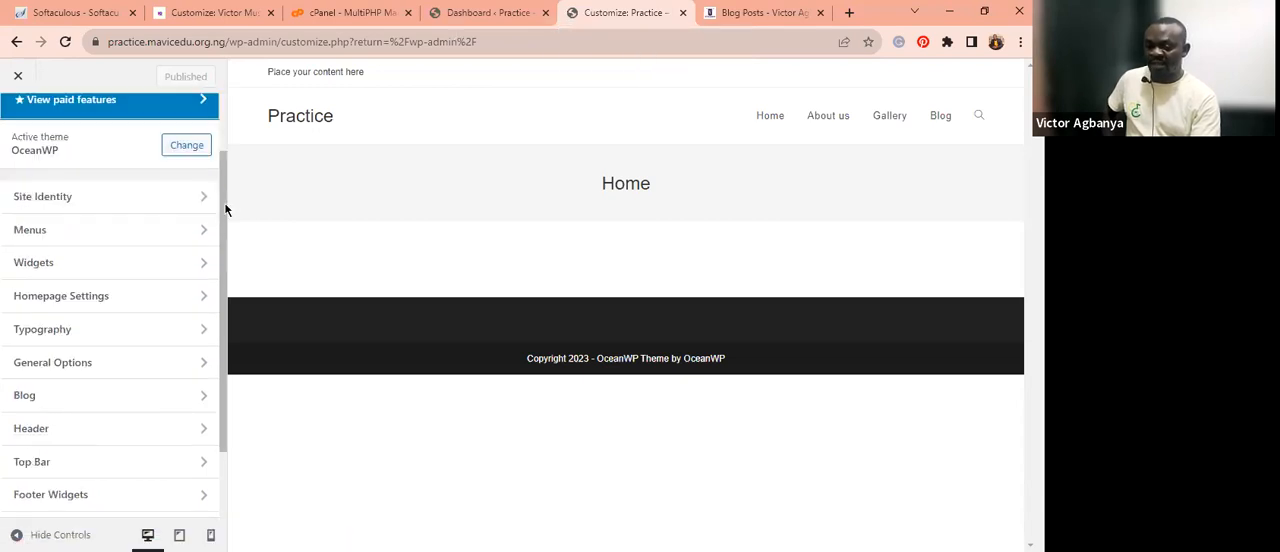
pyautogui.scroll(1, 225, 210)
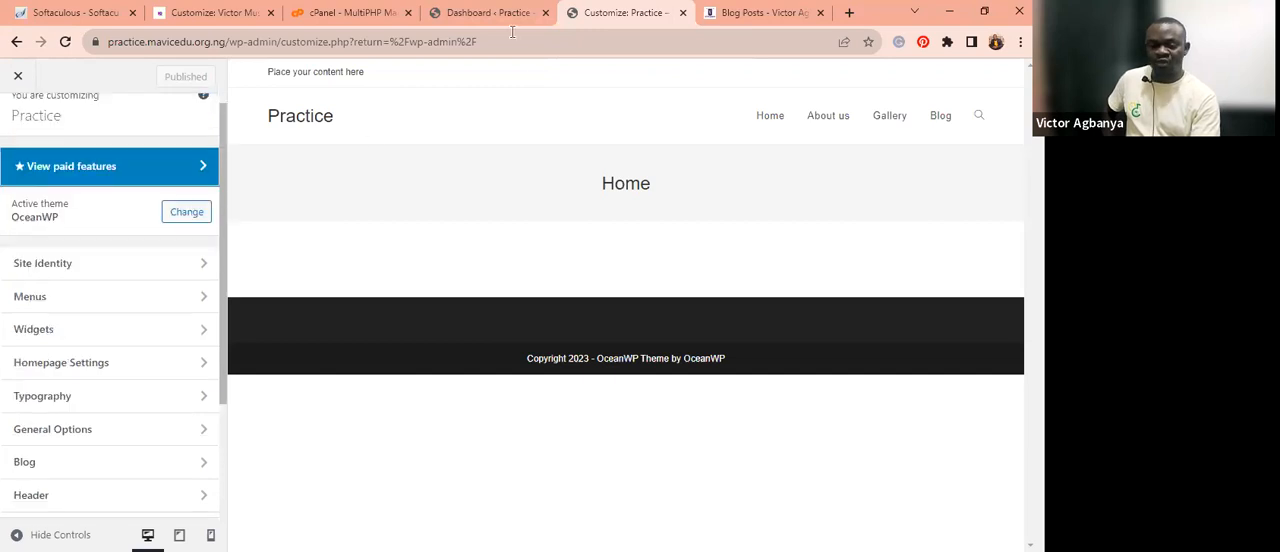
pyautogui.doubleClick(226, 278)
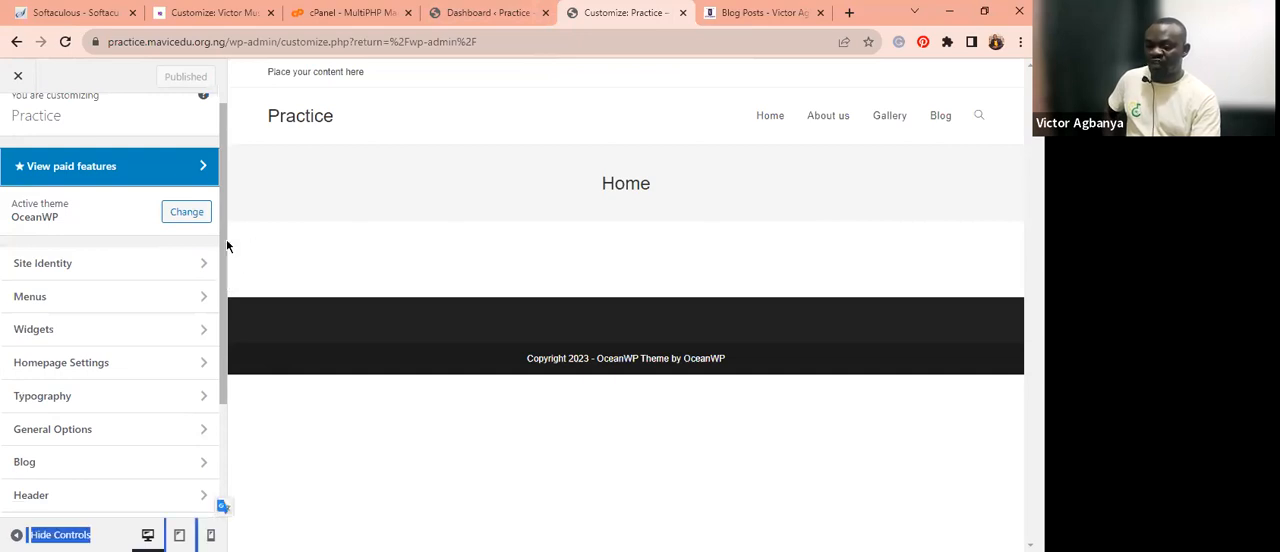
pyautogui.click(126, 260)
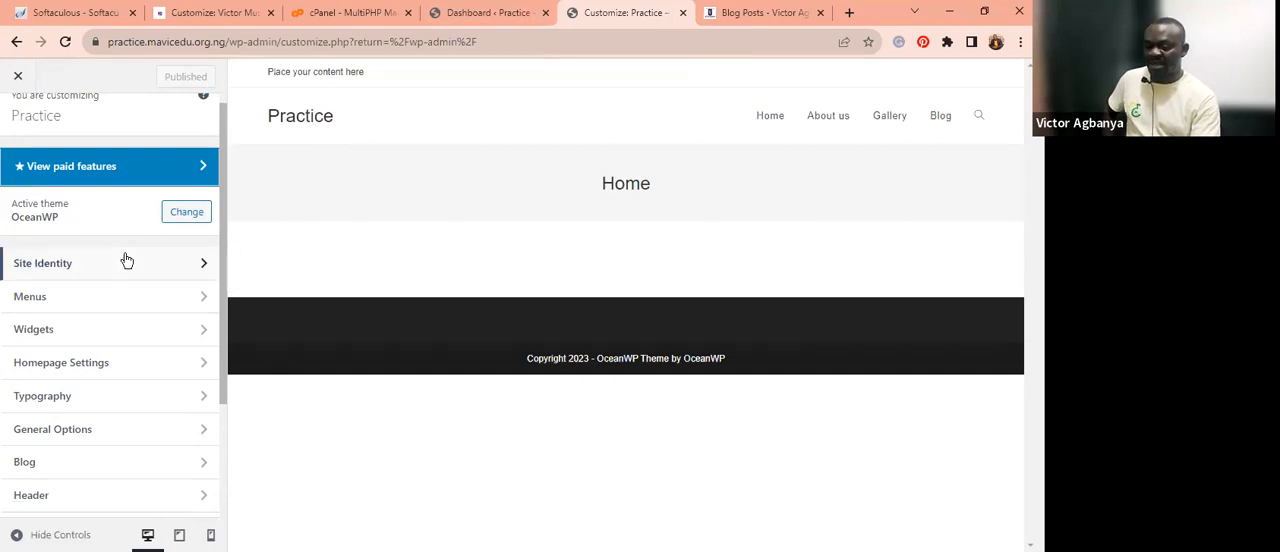
# Open Site Identity and set the Site Title to Image Network.
pyautogui.click(66, 264)
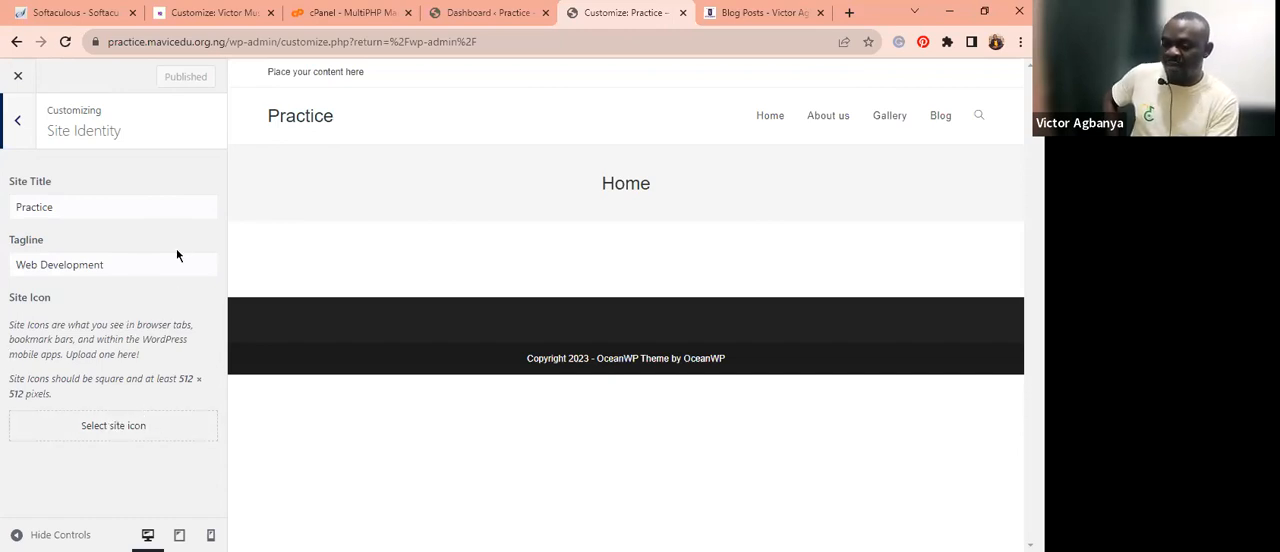
pyautogui.click(76, 202)
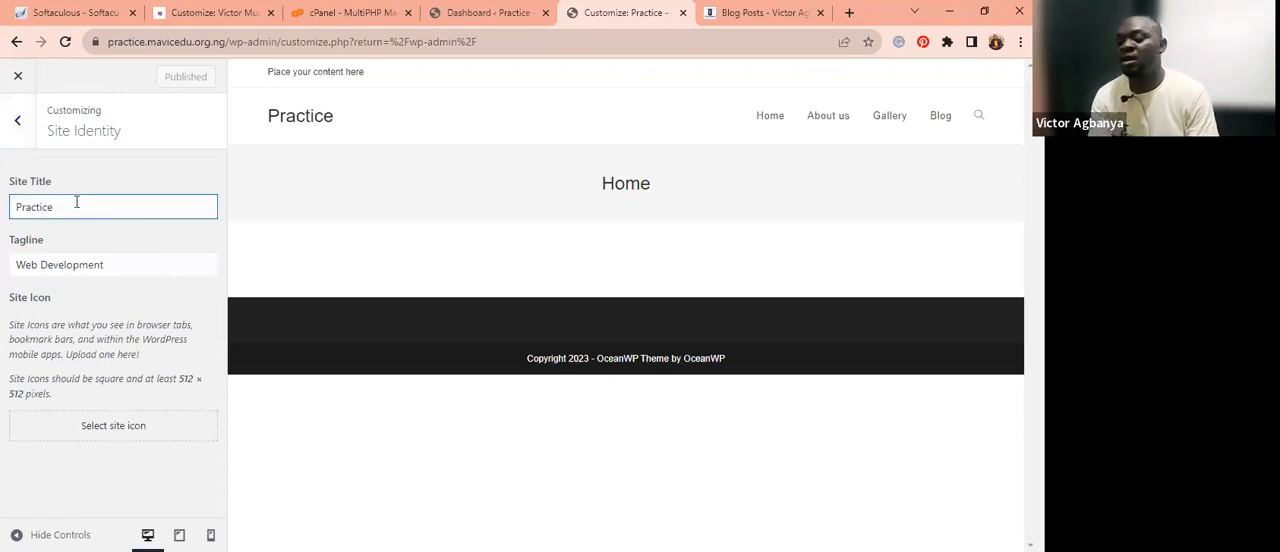
pyautogui.hotkey('ctrl', 'a')
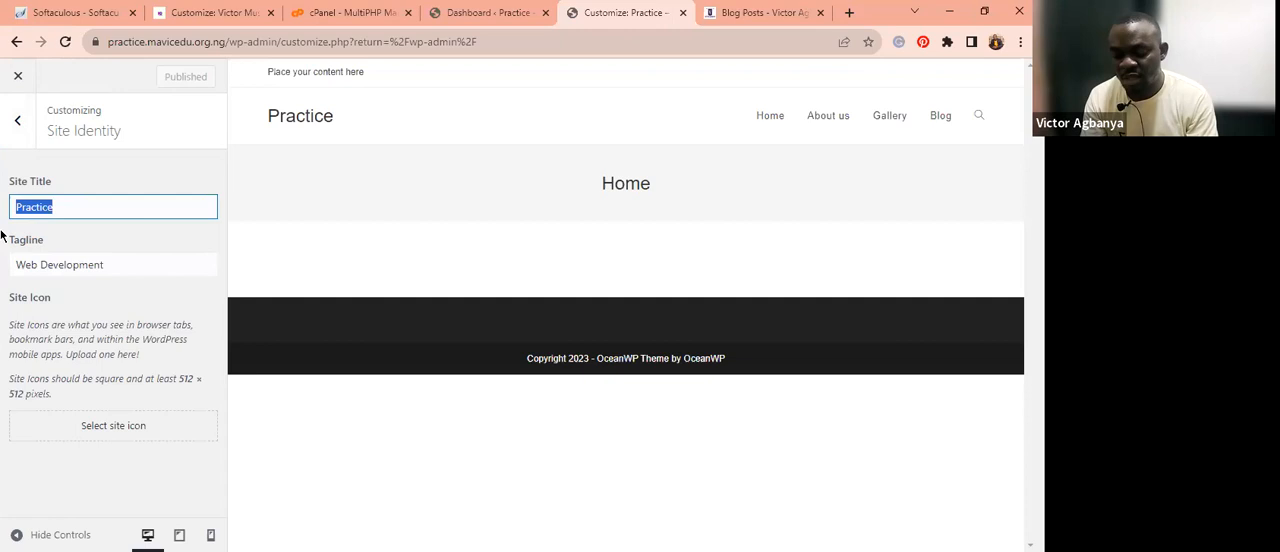
pyautogui.write('Im')
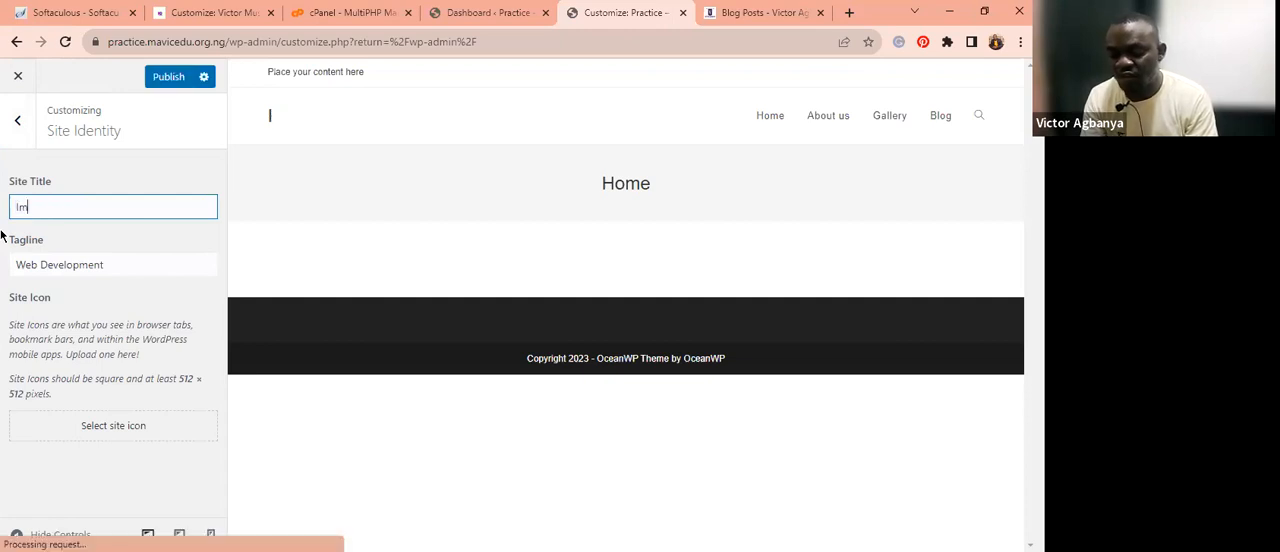
pyautogui.write('ag')
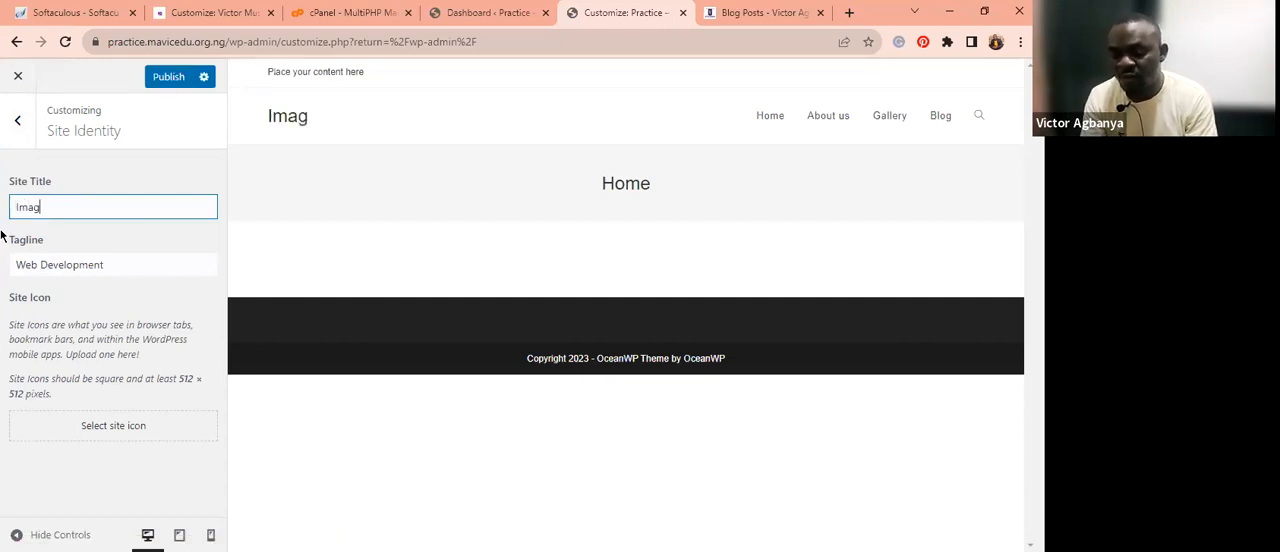
pyautogui.write('e ')
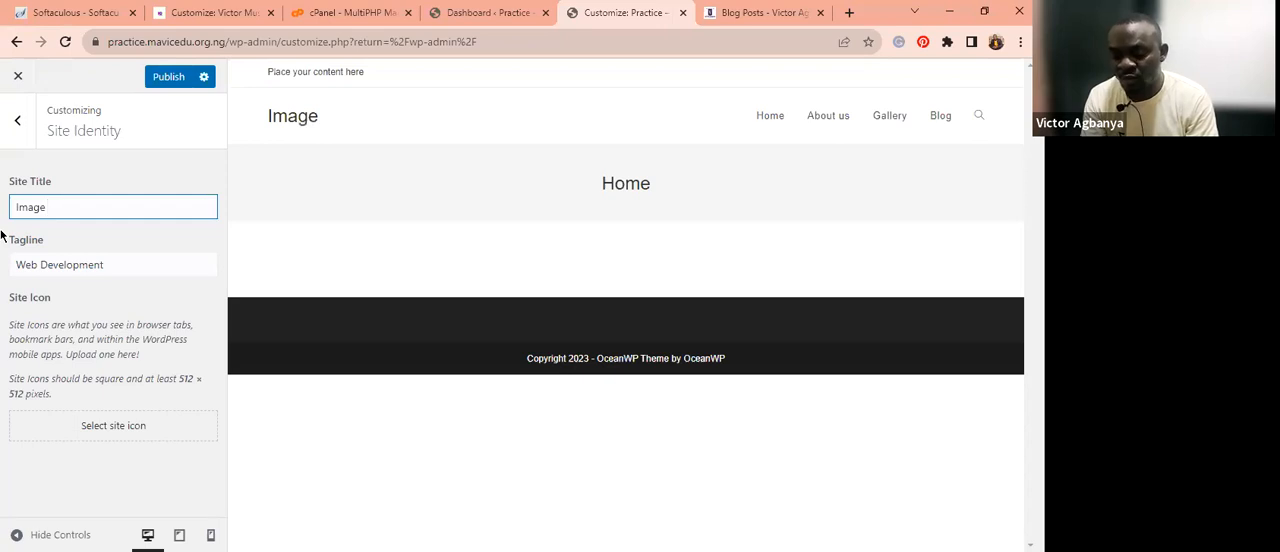
pyautogui.write('N')
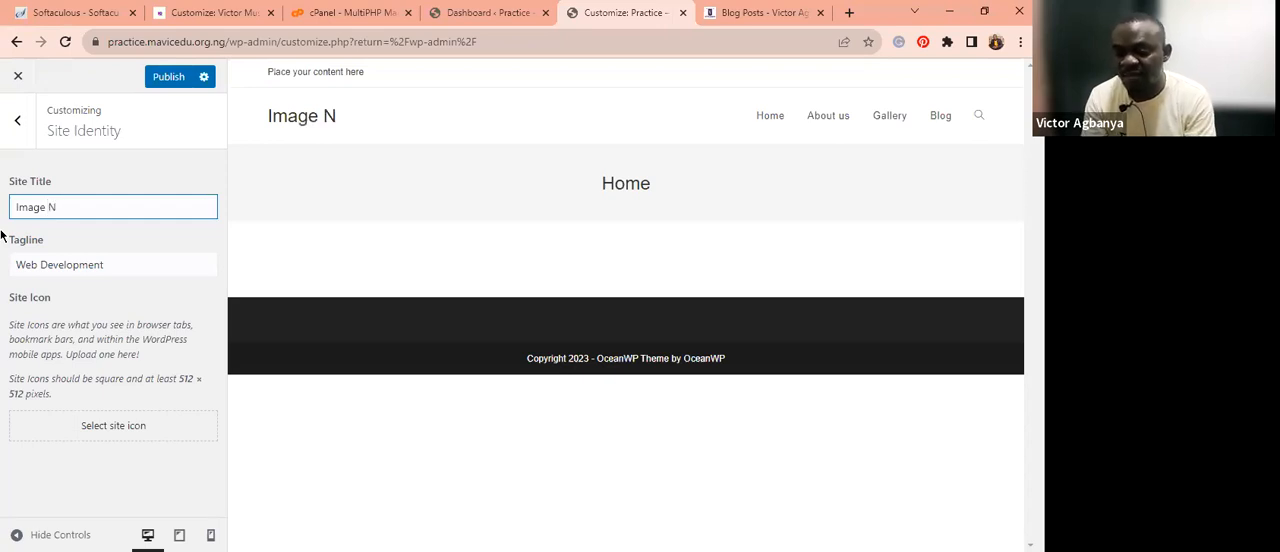
pyautogui.write('ete')
pyautogui.press('BackSpace')
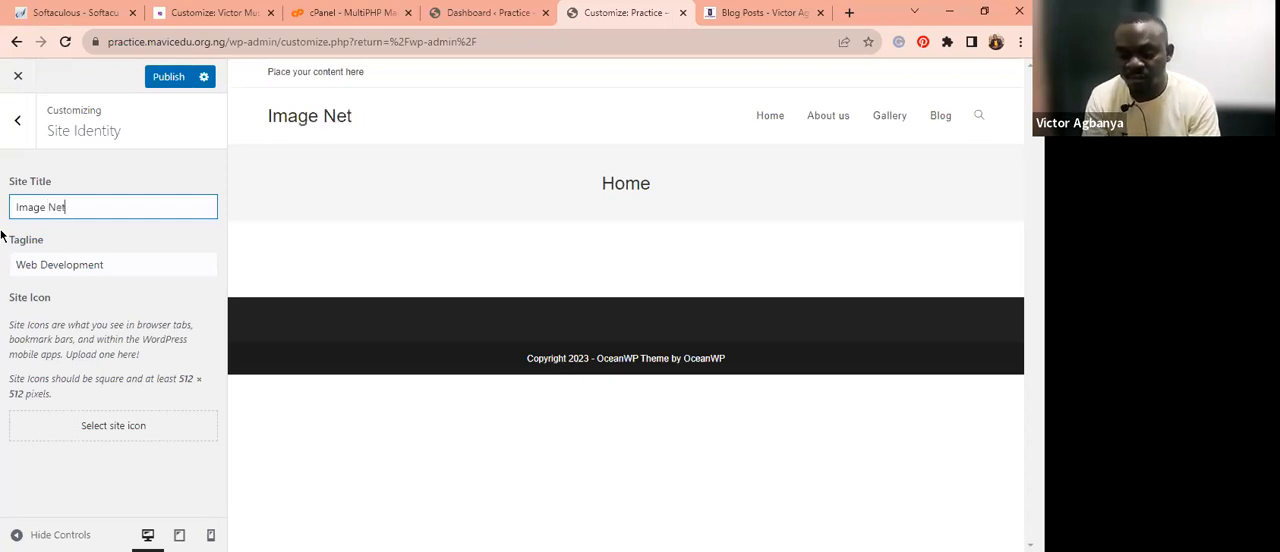
pyautogui.write('work')
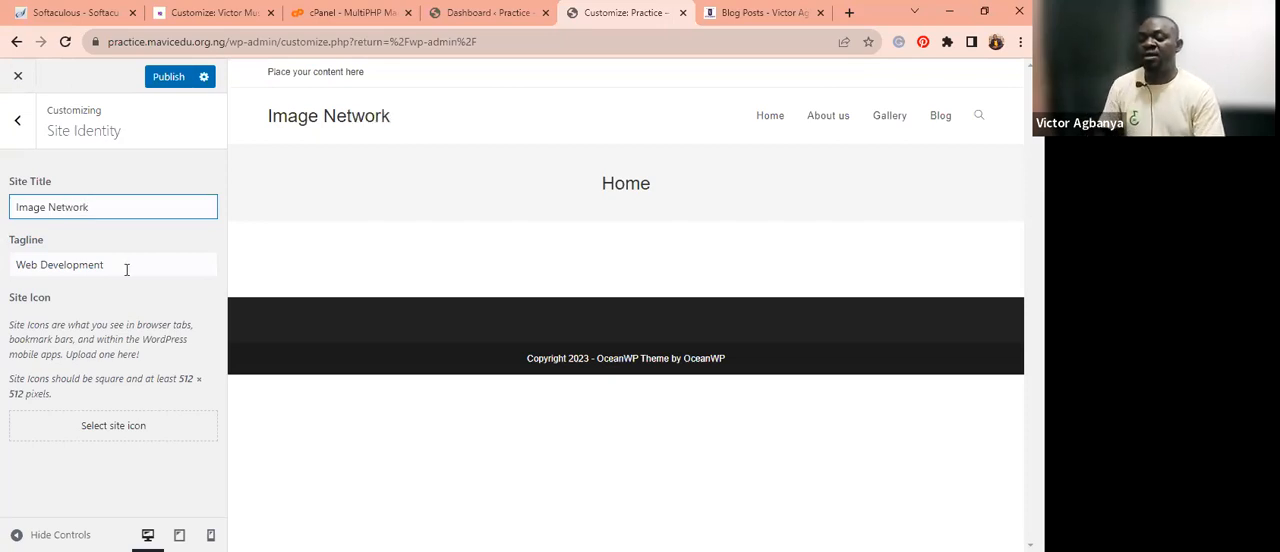
# Set the site Tagline to Just Beyond Vision.
pyautogui.press('Tab')
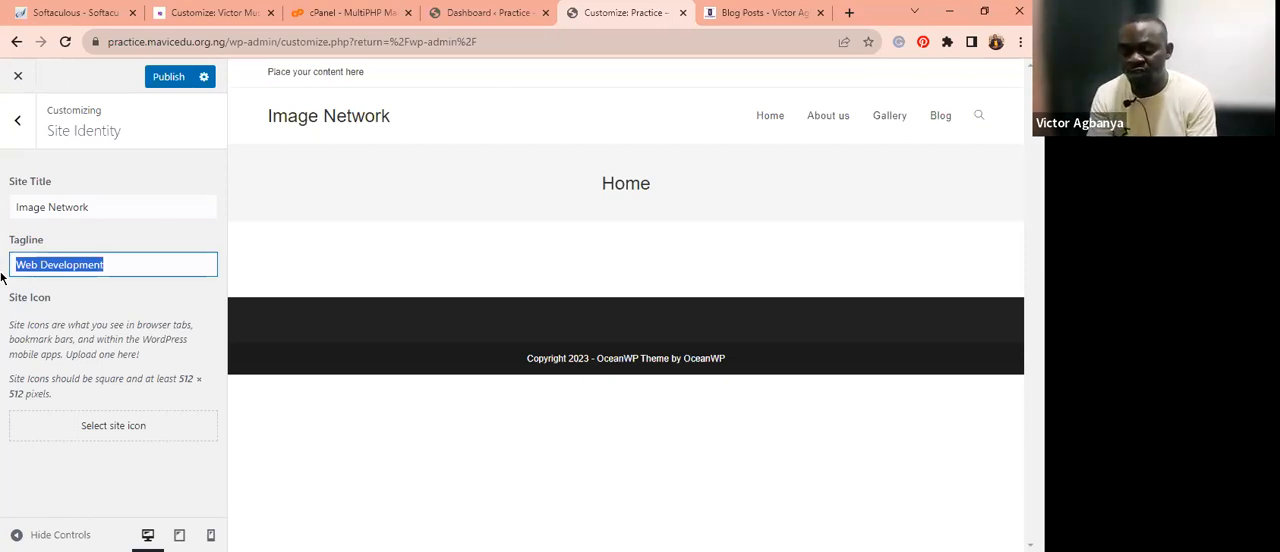
pyautogui.write('Just')
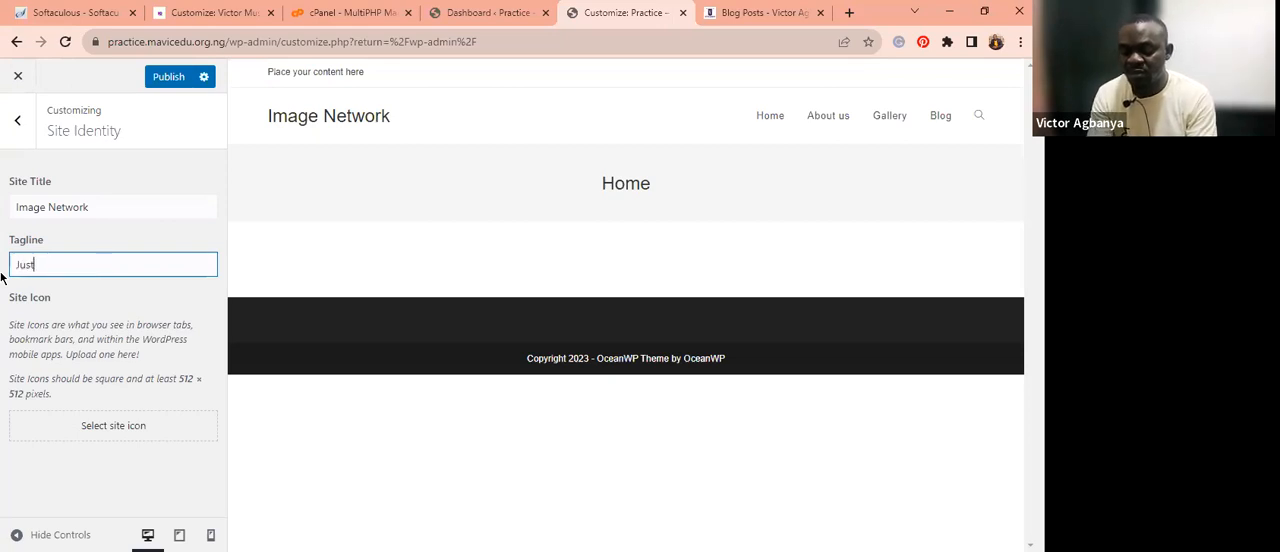
pyautogui.write(' B')
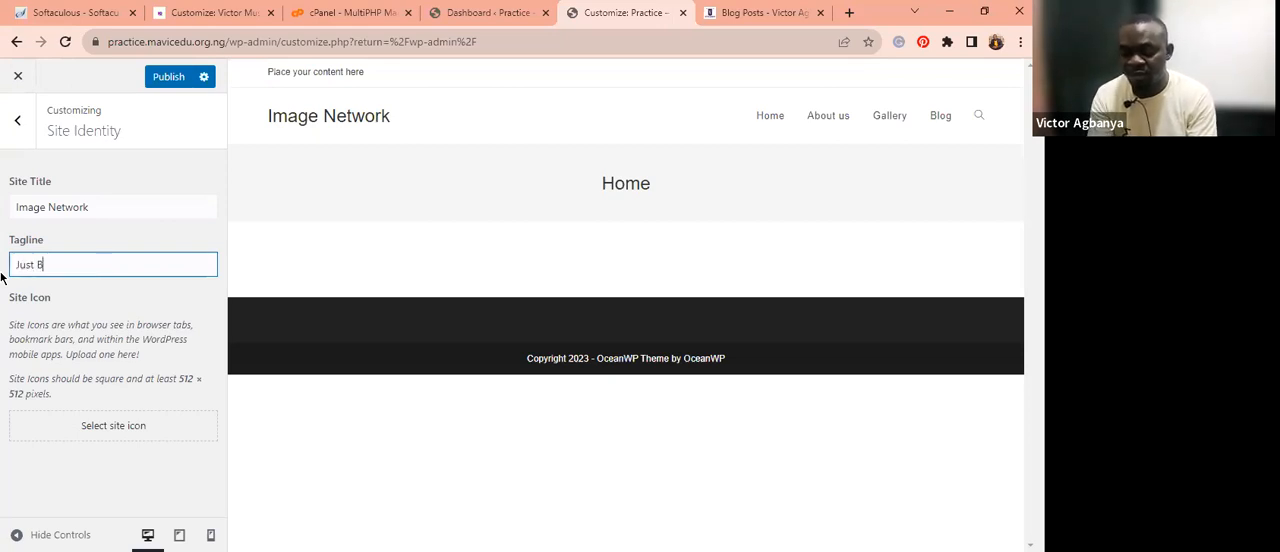
pyautogui.write('eyond V')
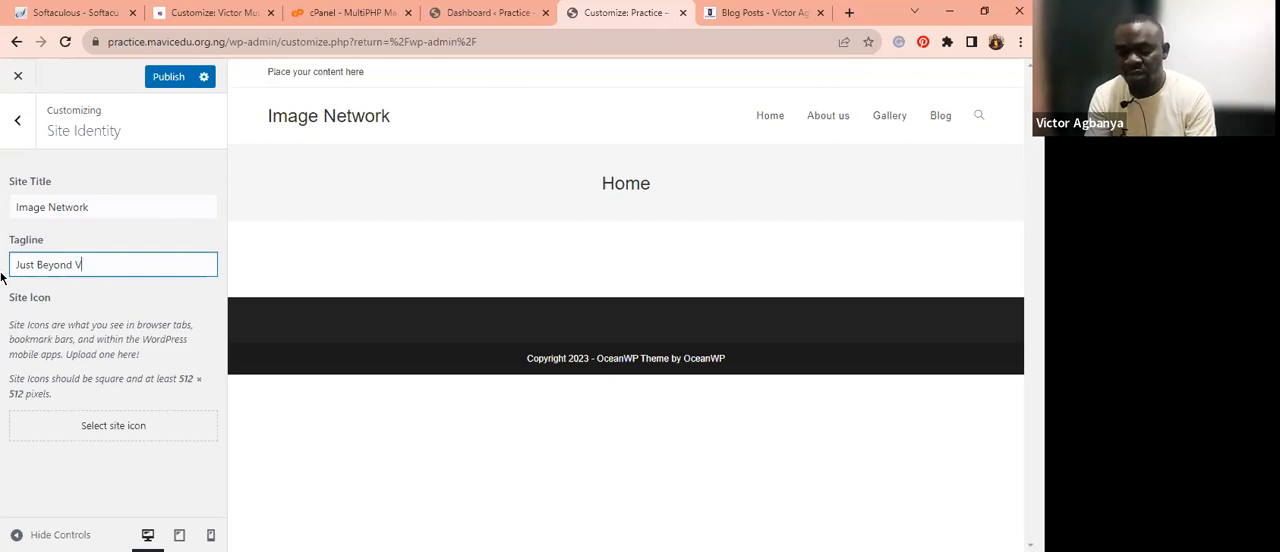
pyautogui.write('ision')
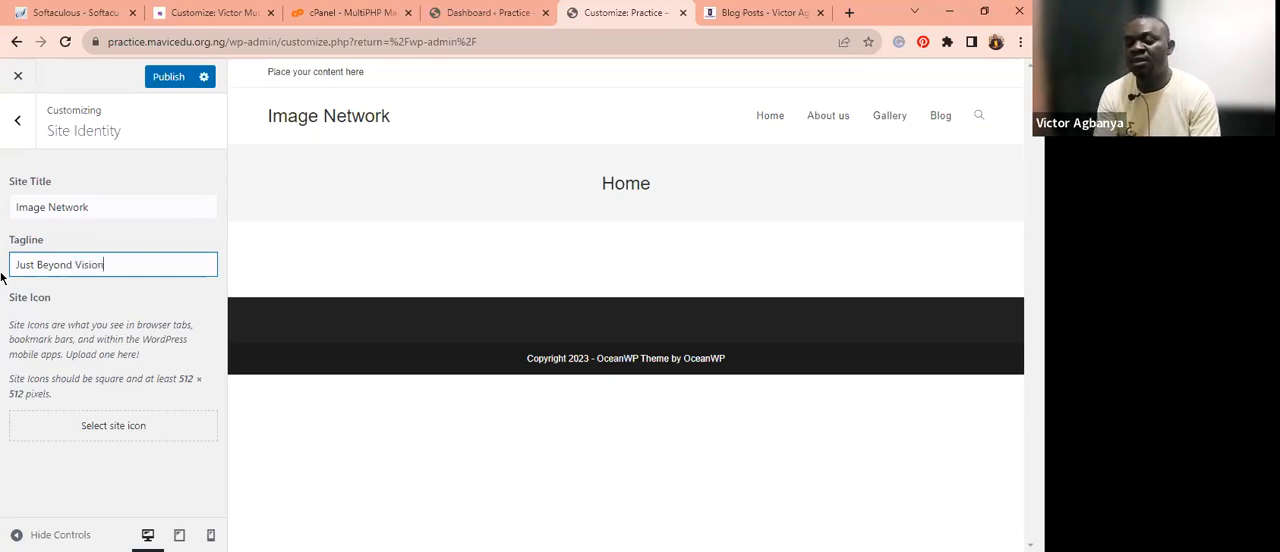
# Upload the image m (3) from the Downloads folder for the site icon.
pyautogui.click(133, 428)
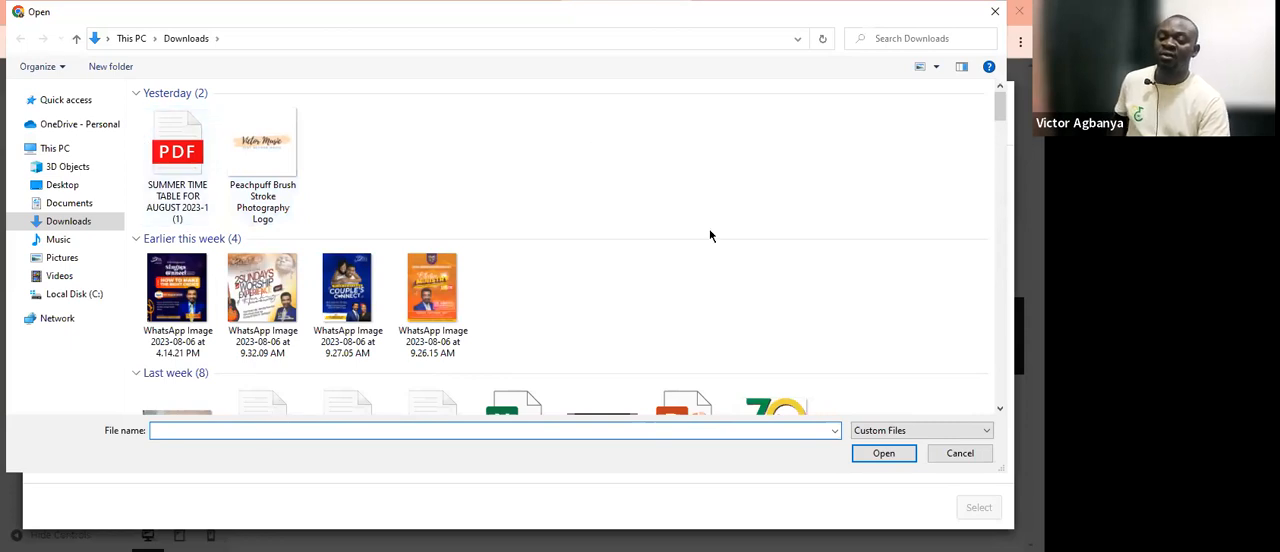
pyautogui.press('Down')
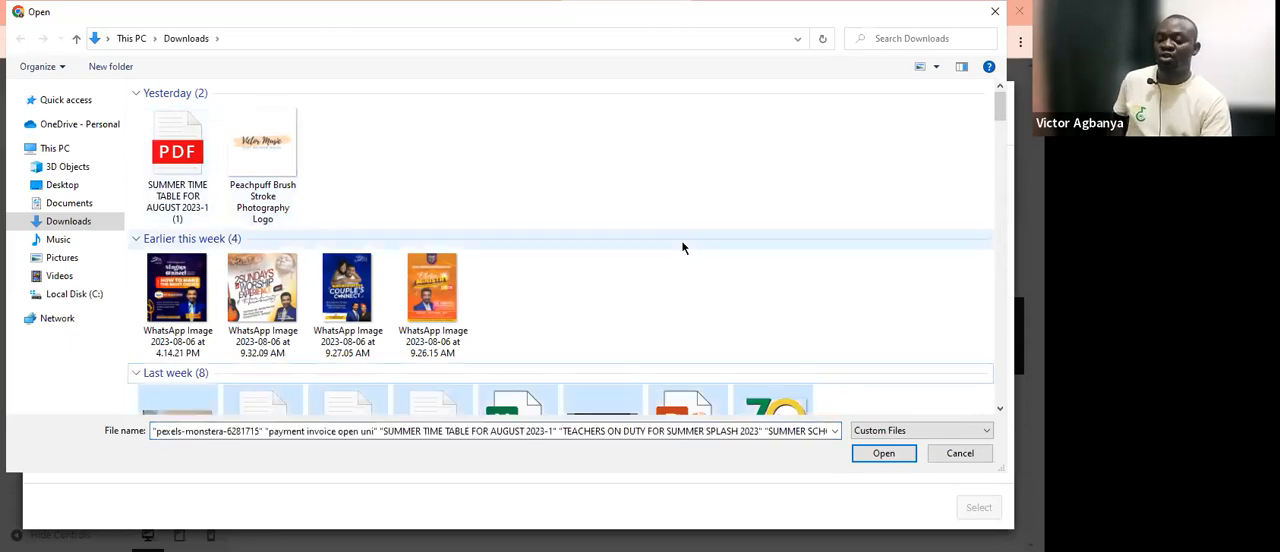
pyautogui.press('Down')
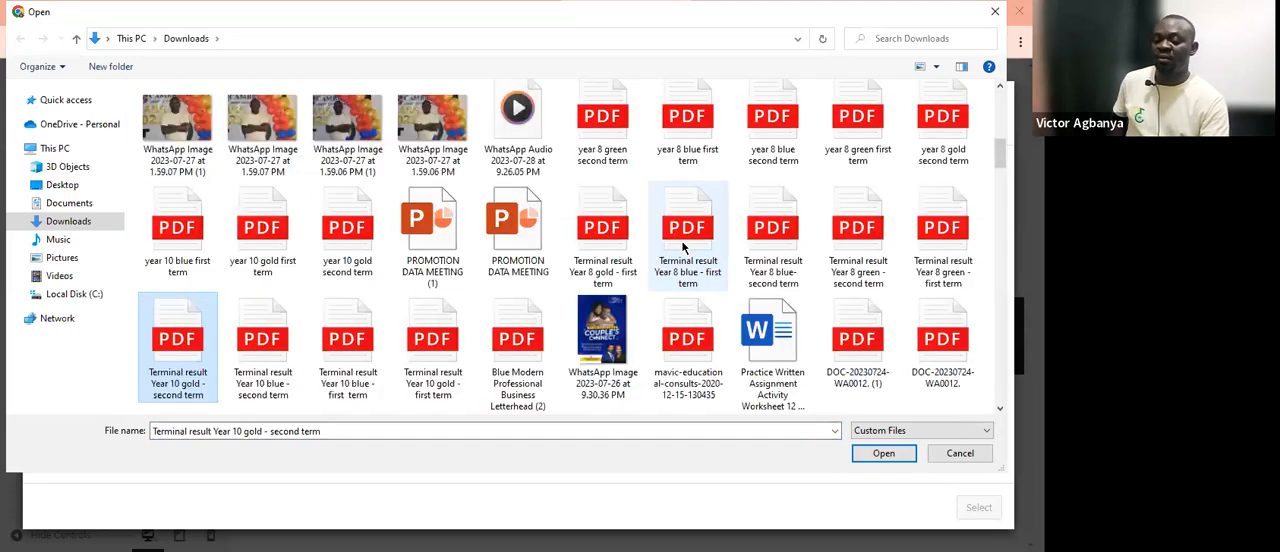
pyautogui.press('Up')
pyautogui.press('Up')
pyautogui.press('Up')
pyautogui.press('Up')
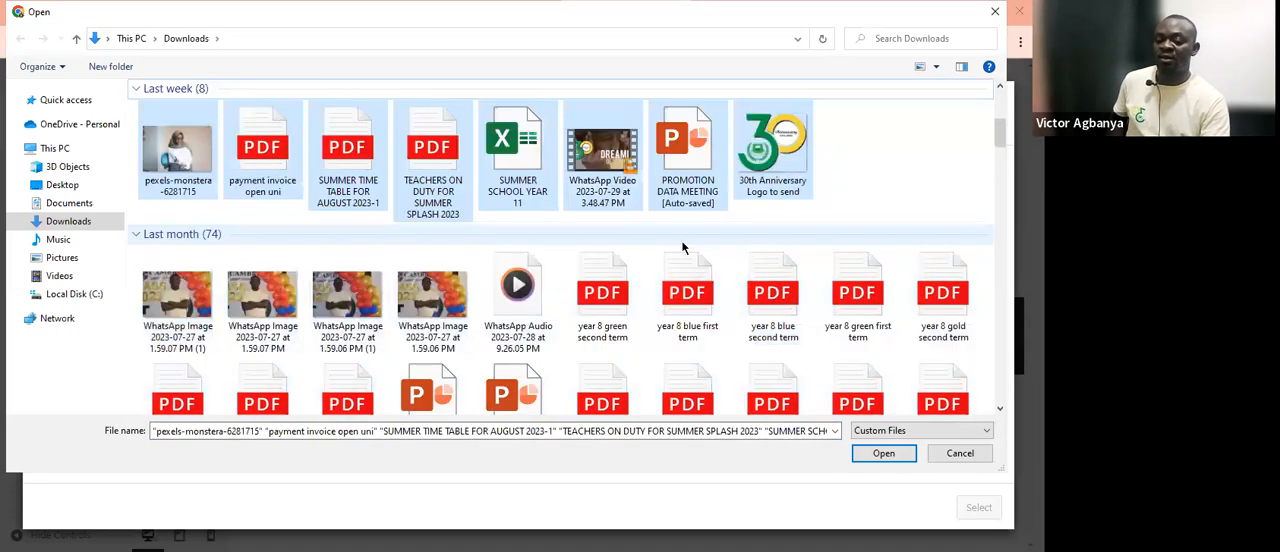
pyautogui.press('Down')
pyautogui.press('Down')
pyautogui.press('Down')
pyautogui.press('Down')
pyautogui.press('Down')
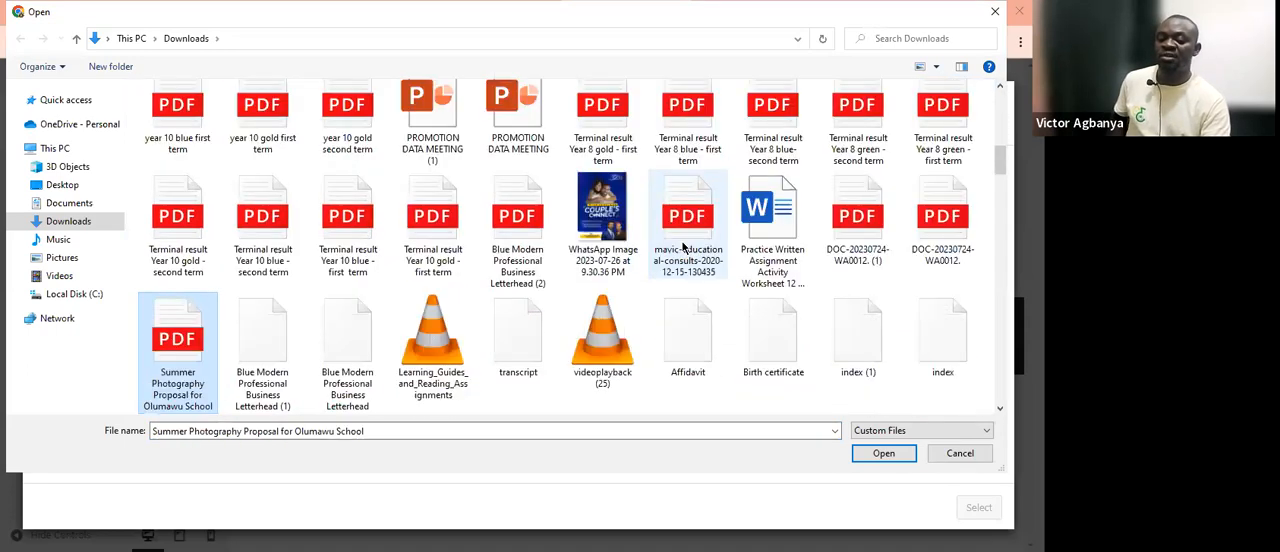
pyautogui.press('Down')
pyautogui.press('Down')
pyautogui.press('Down')
pyautogui.press('Down')
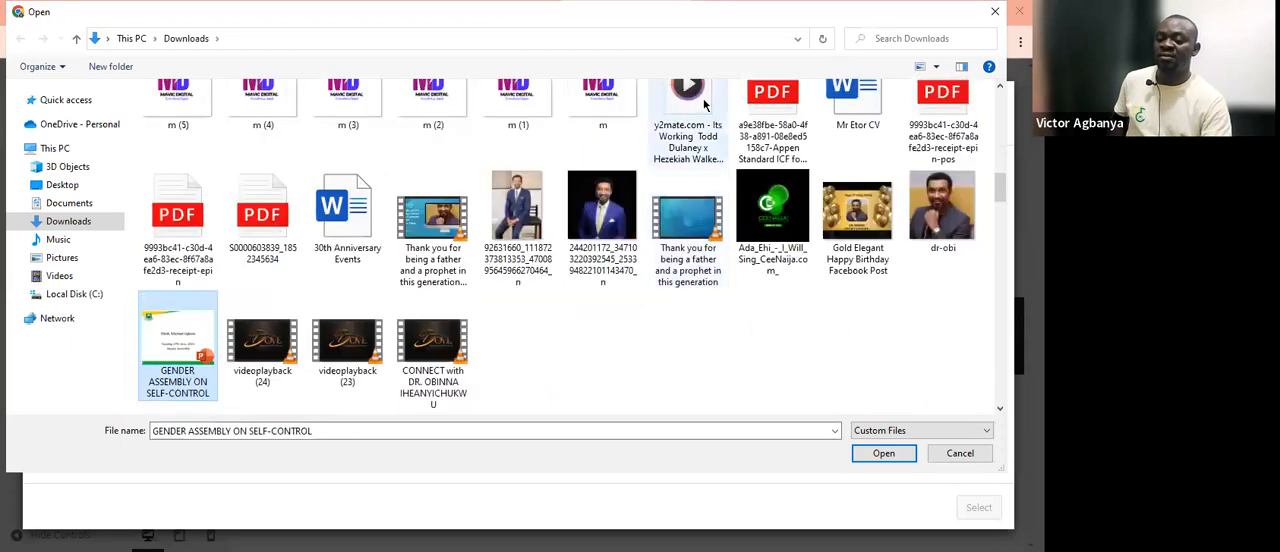
pyautogui.click(527, 110)
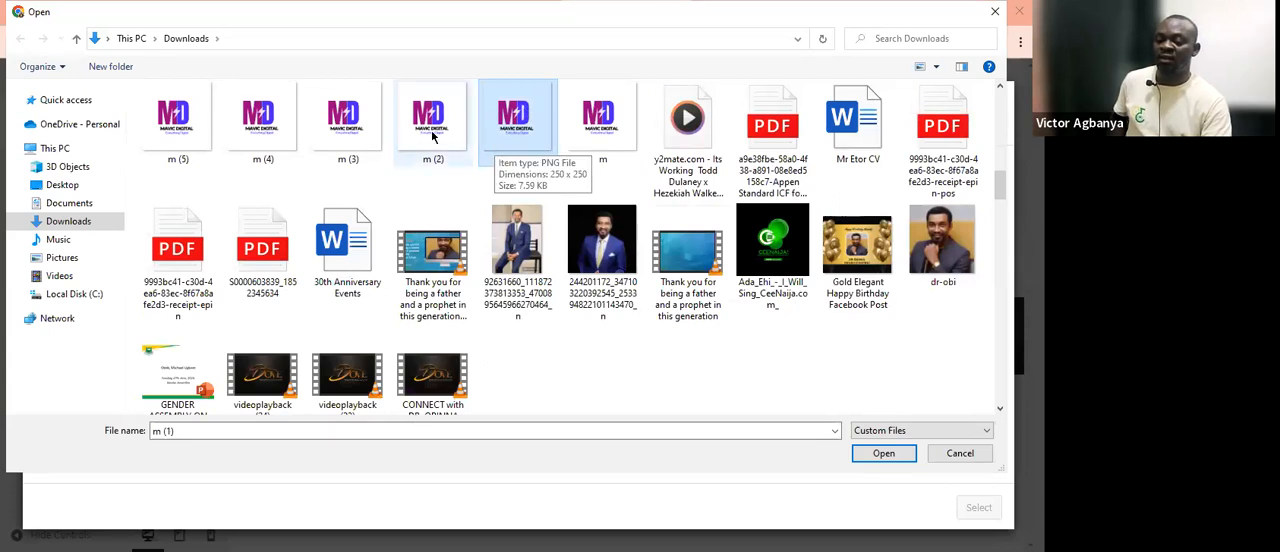
pyautogui.click(345, 137)
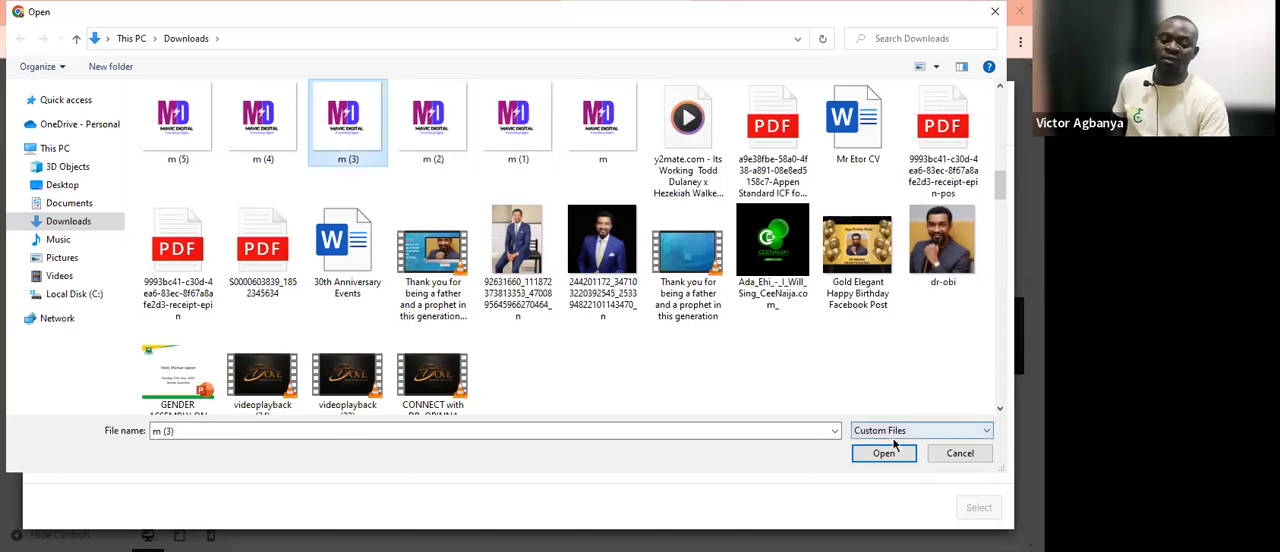
pyautogui.click(880, 455)
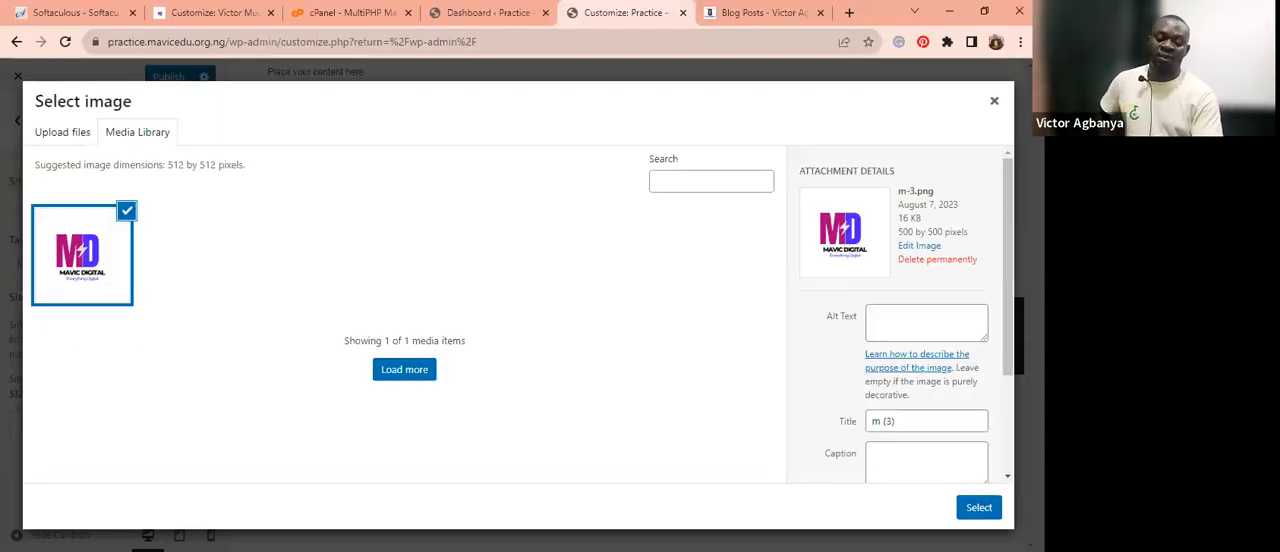
# Select the uploaded image and crop it to set it as the site icon.
pyautogui.click(976, 511)
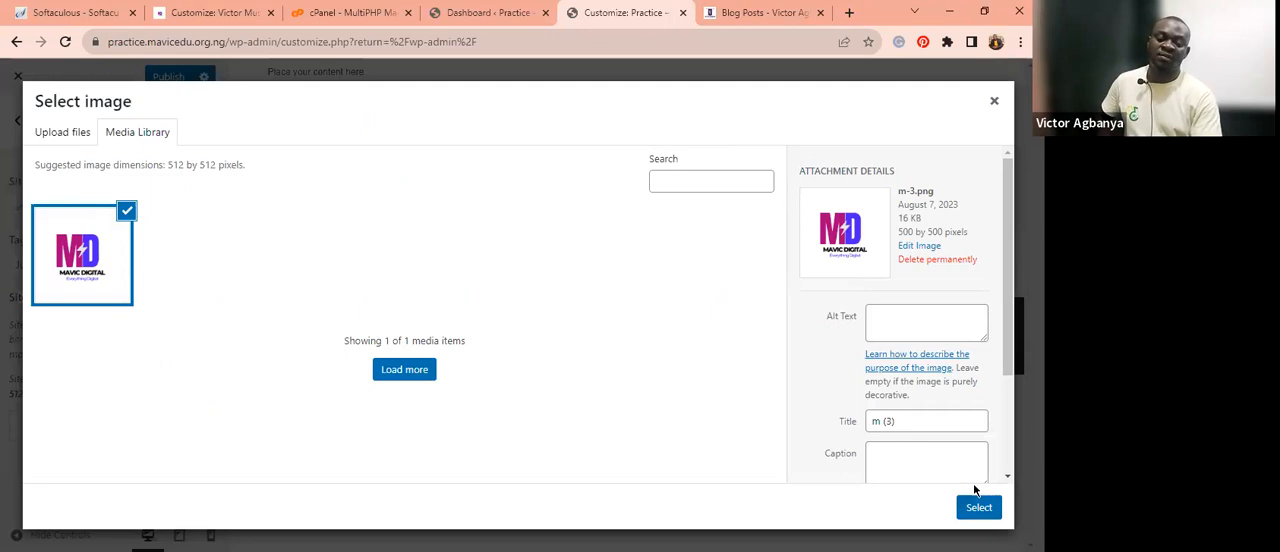
pyautogui.click(980, 512)
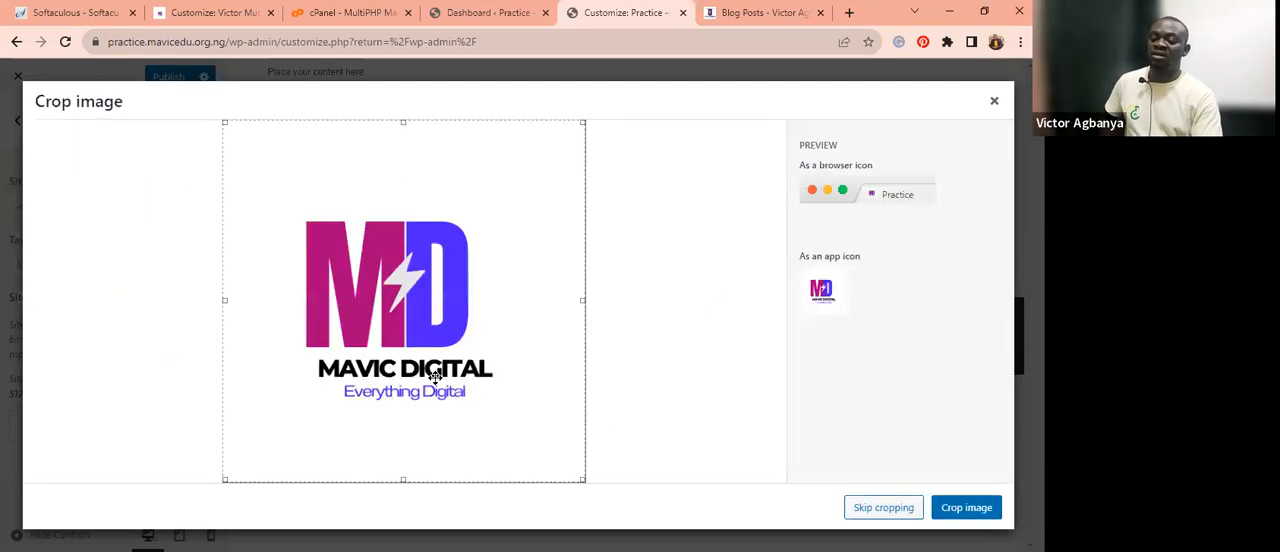
pyautogui.click(950, 513)
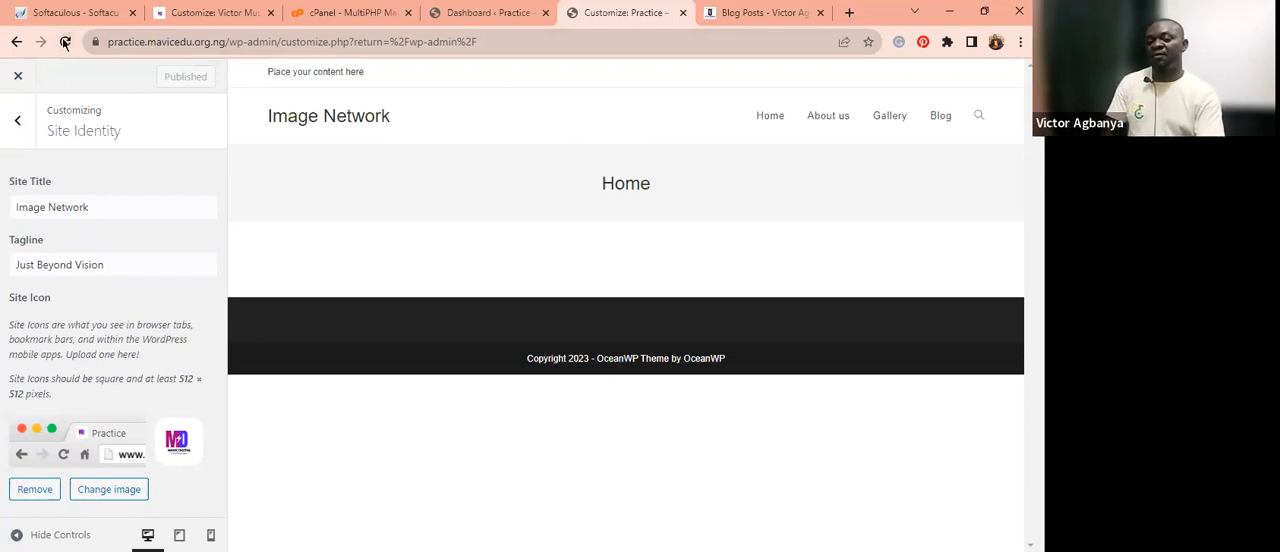
# Go back to the dashboard and forward to the Customizer again, waiting for the page to load.
pyautogui.click(12, 43)
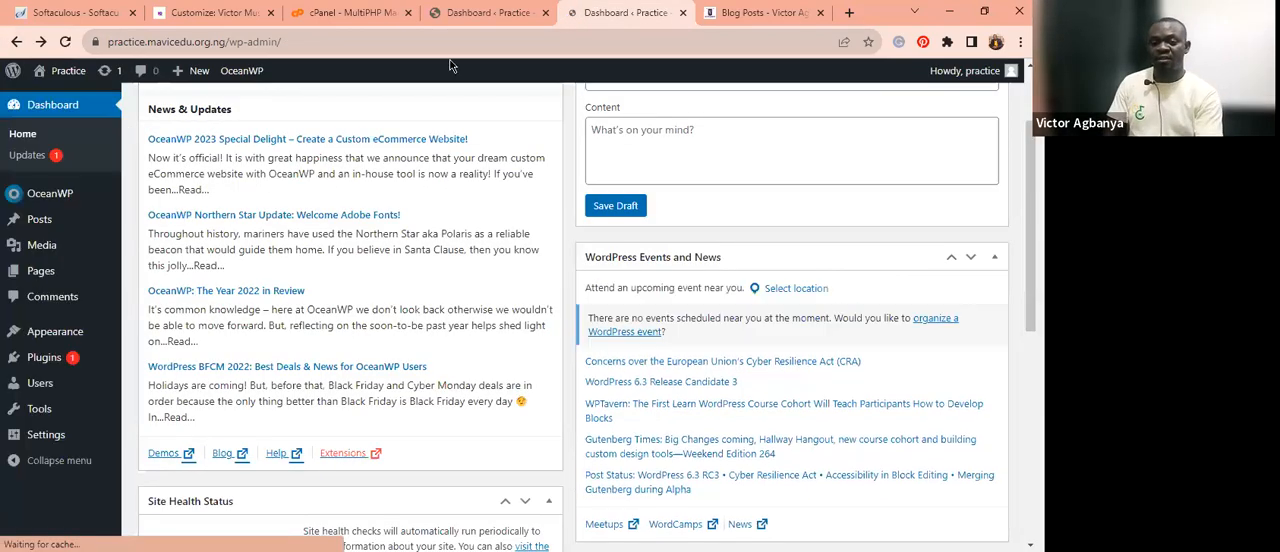
pyautogui.click(40, 43)
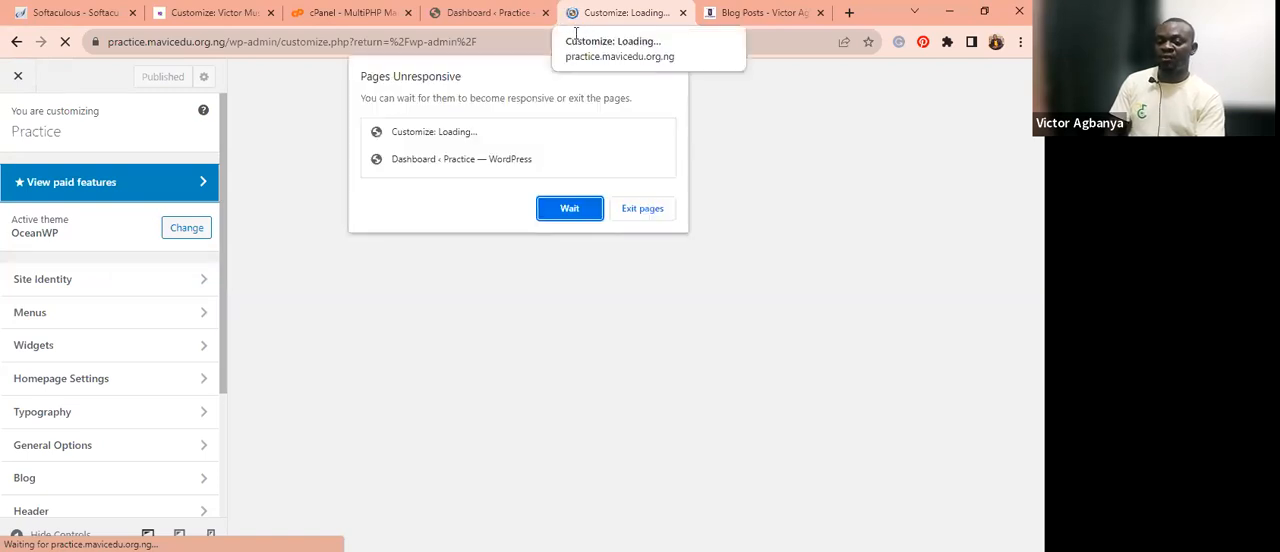
pyautogui.click(570, 214)
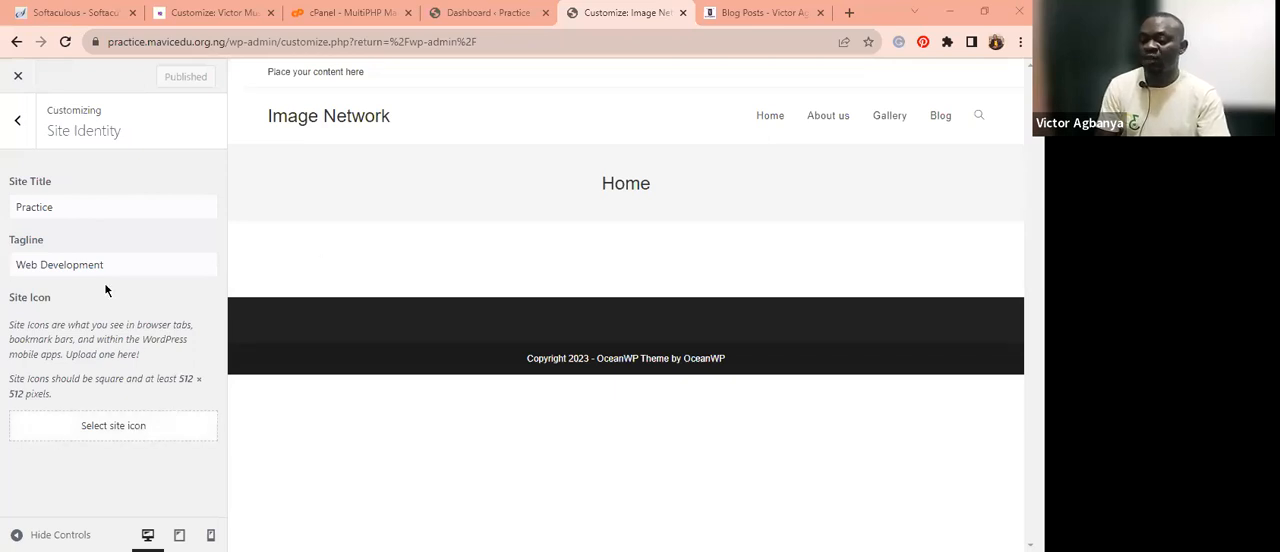
# Set m (3) from the Media Library as the site icon without cropping, and publish the changes.
pyautogui.click(98, 437)
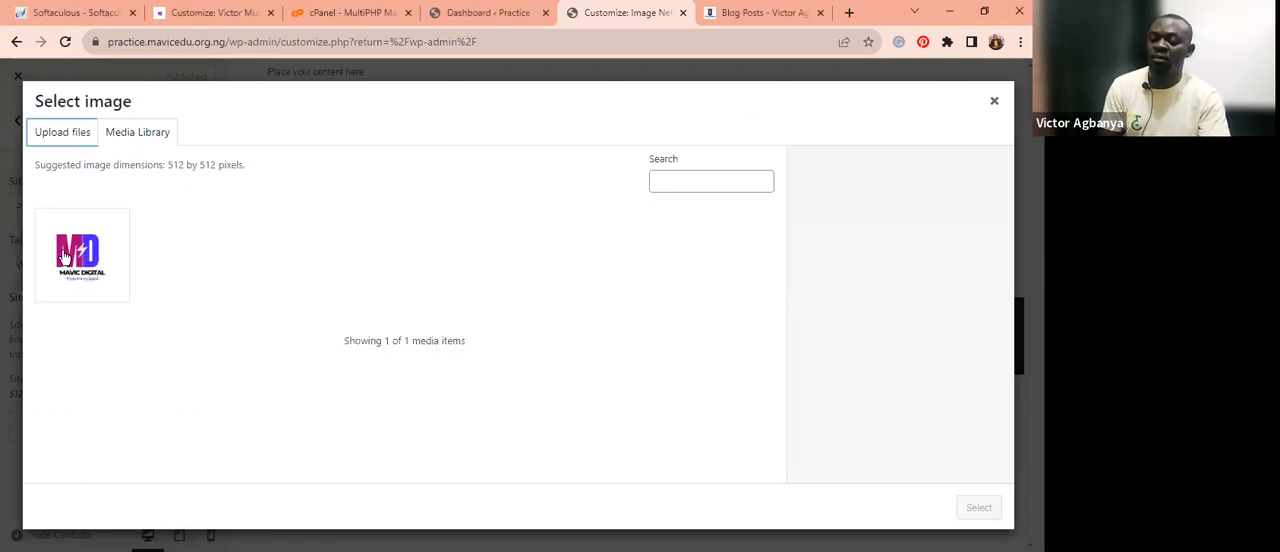
pyautogui.click(137, 131)
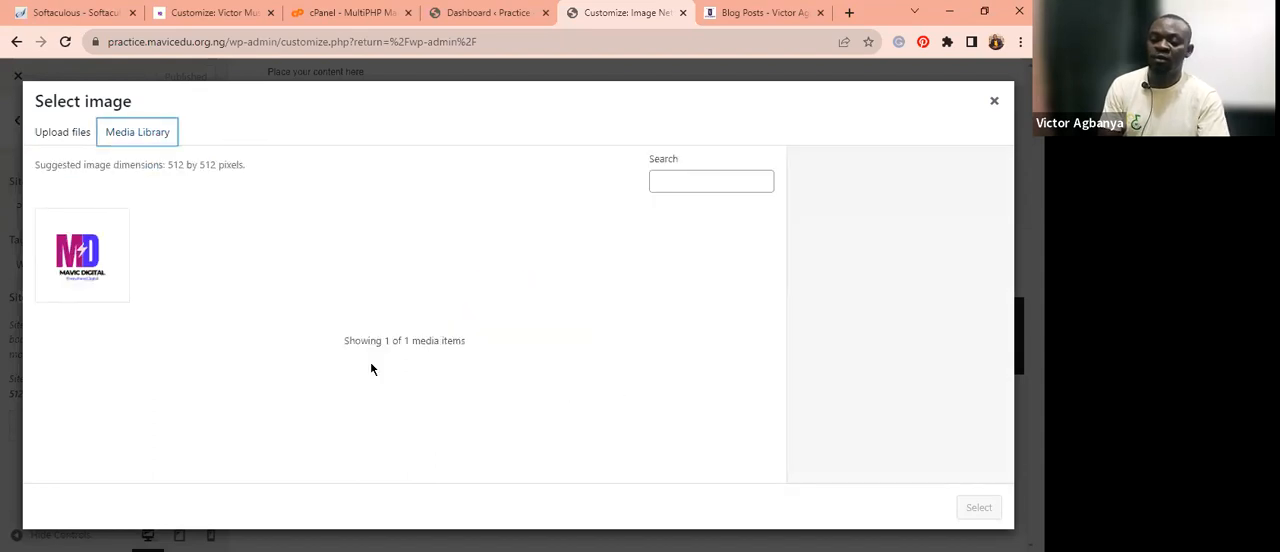
pyautogui.click(82, 255)
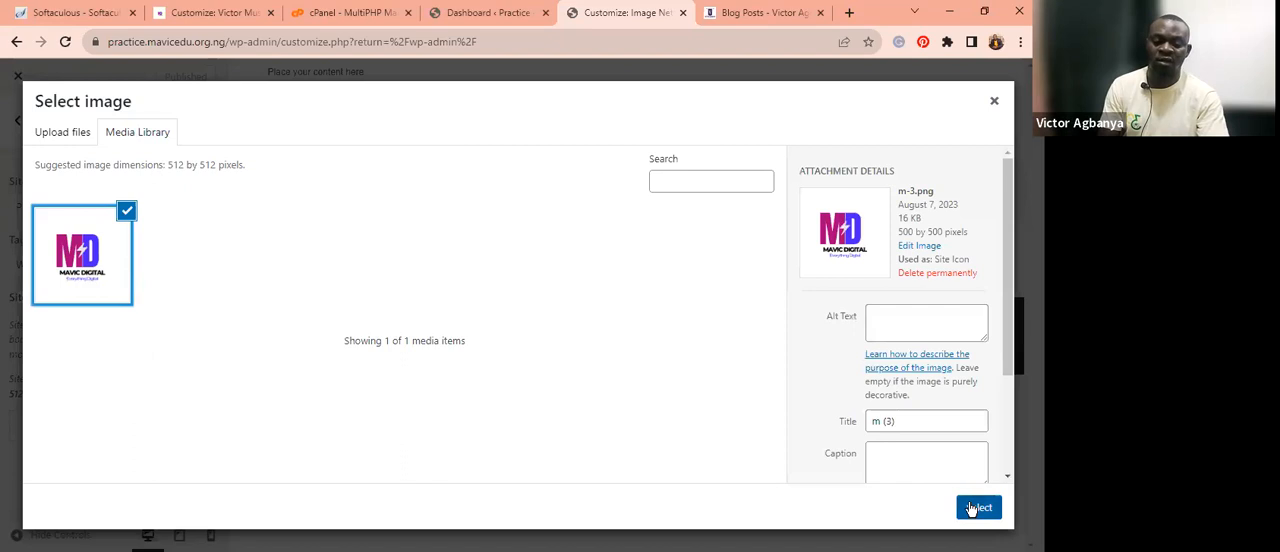
pyautogui.click(975, 508)
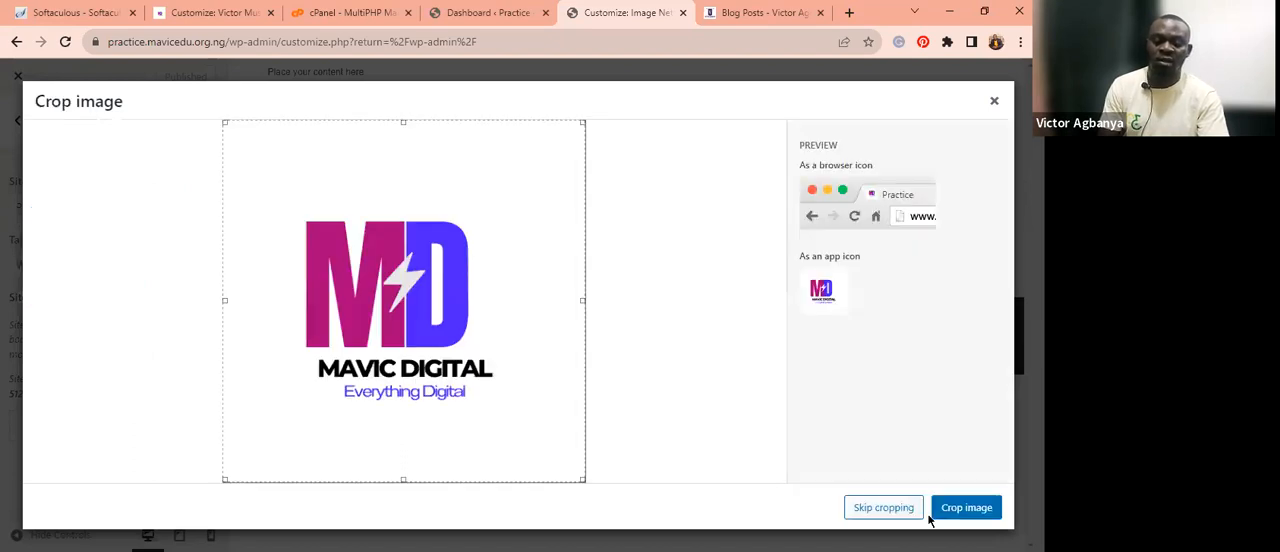
pyautogui.click(910, 511)
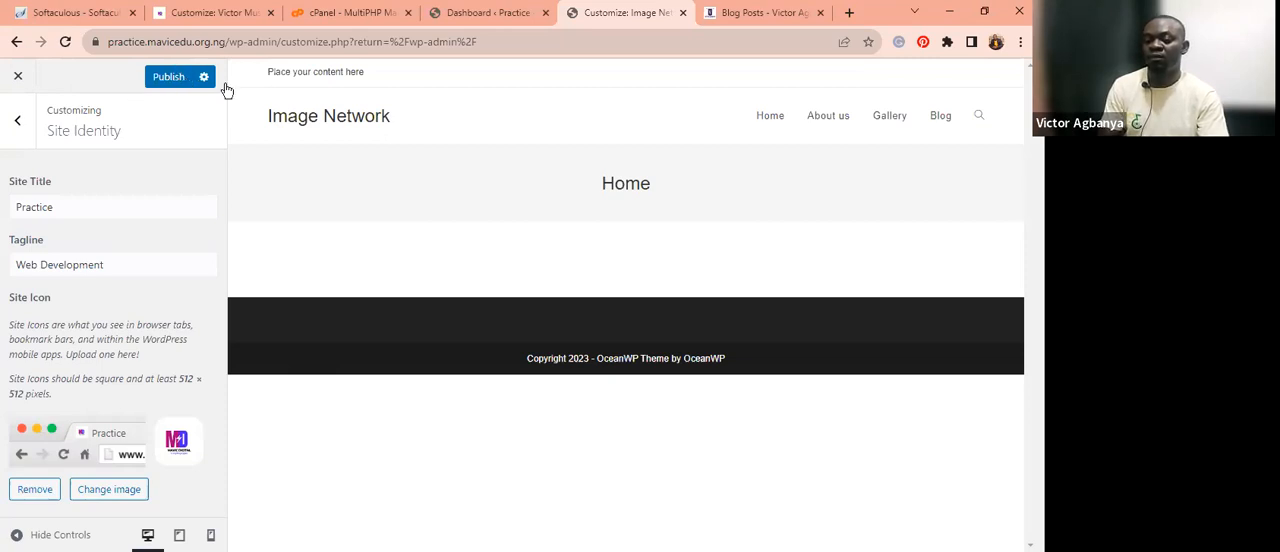
pyautogui.click(182, 77)
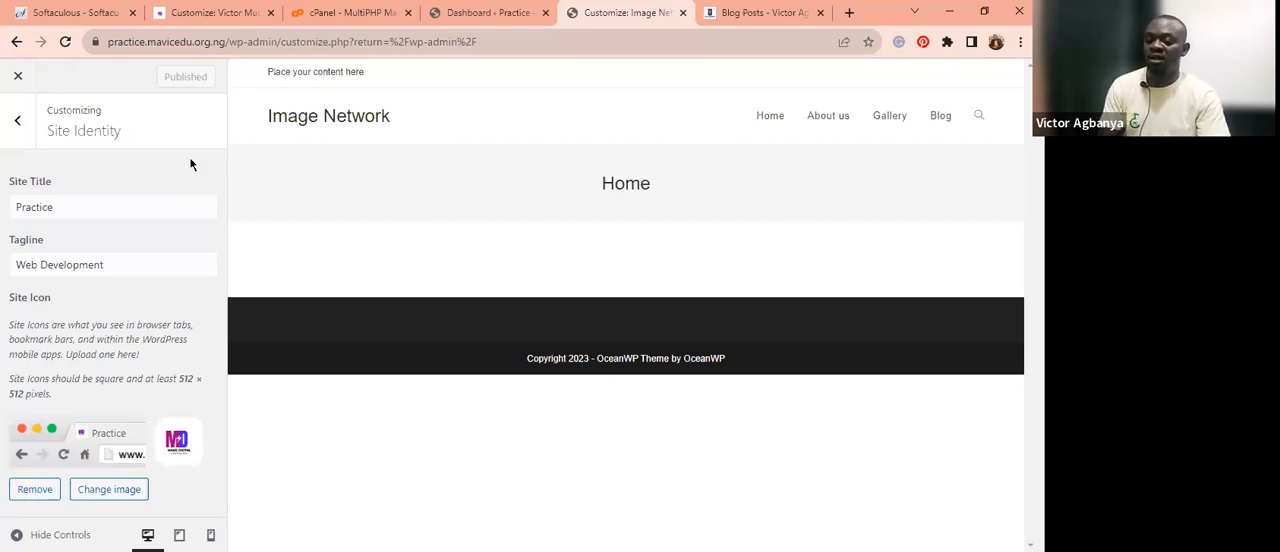
# Examine the Customizer's Menus and Blog sections.
pyautogui.click(15, 124)
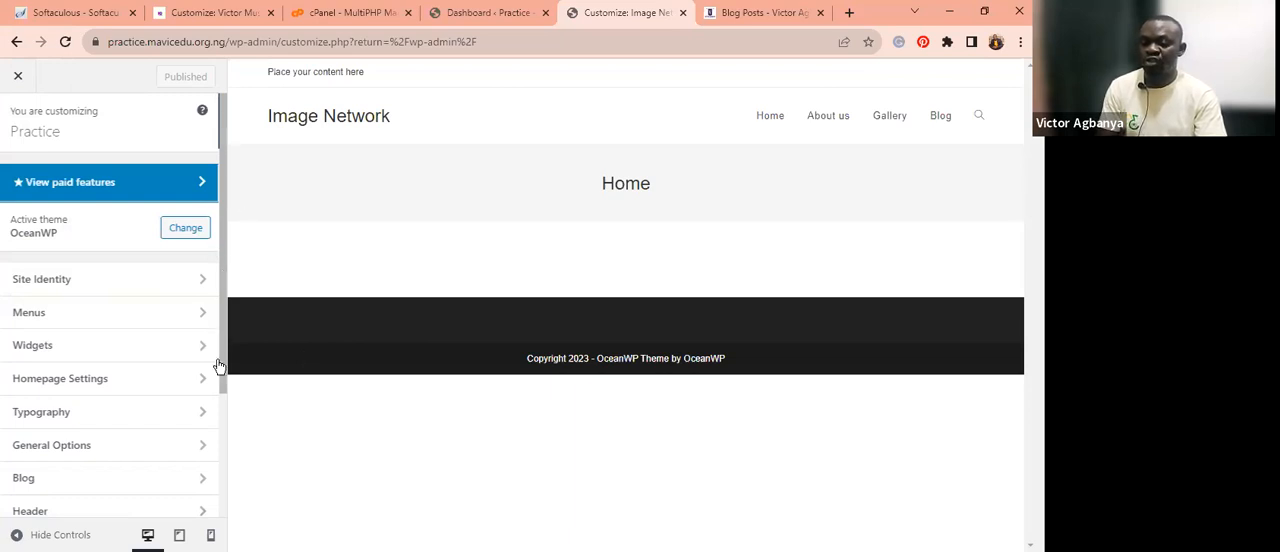
pyautogui.scroll(-1, 219, 366)
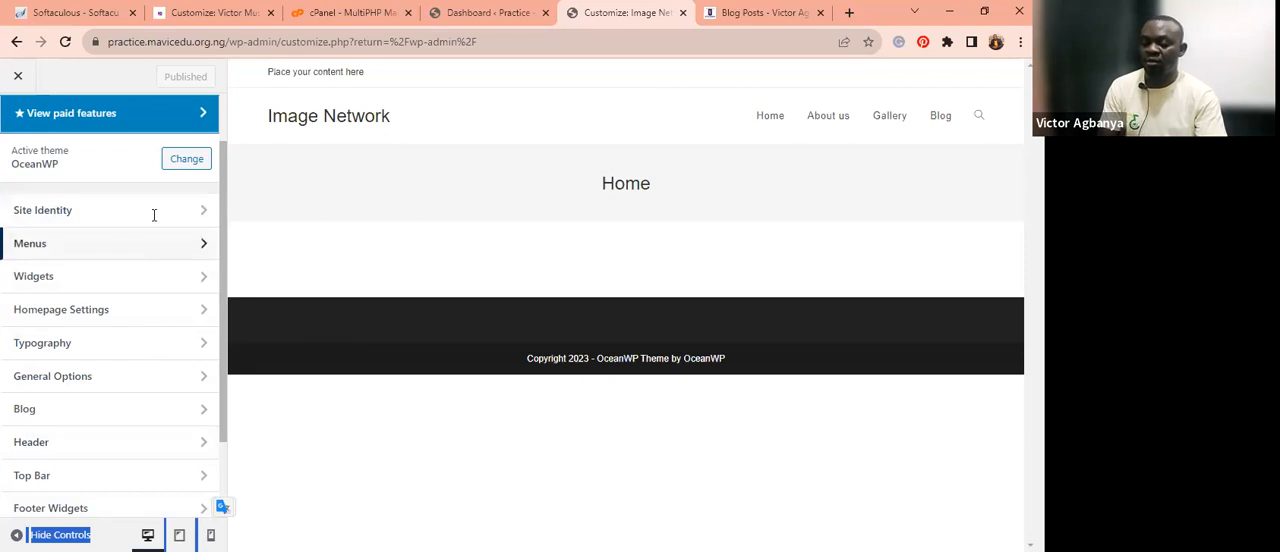
pyautogui.click(125, 250)
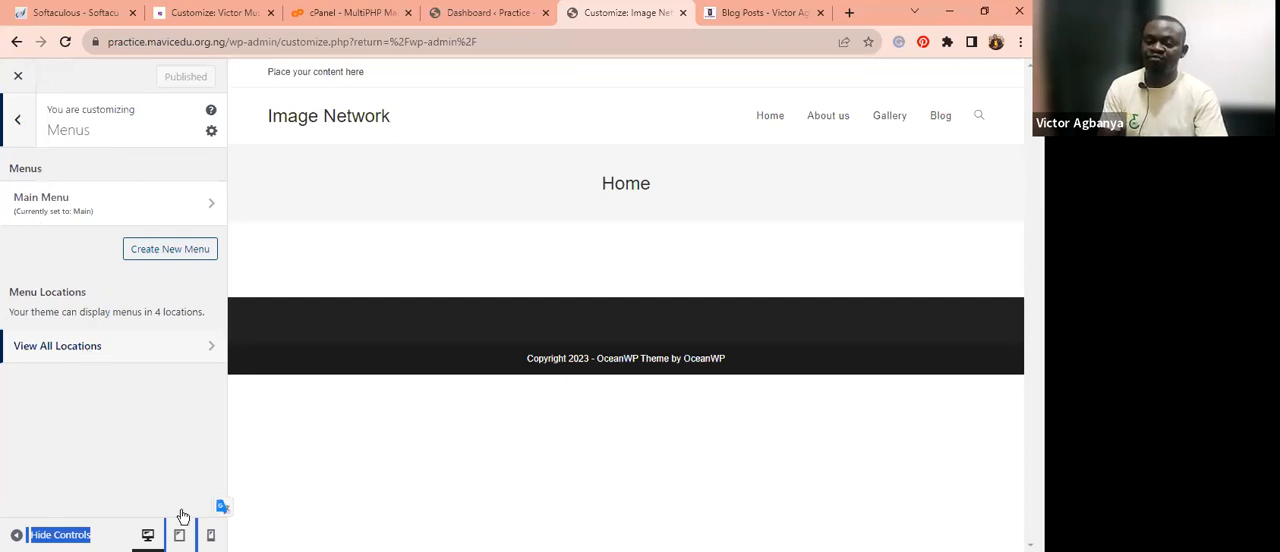
pyautogui.press('Escape')
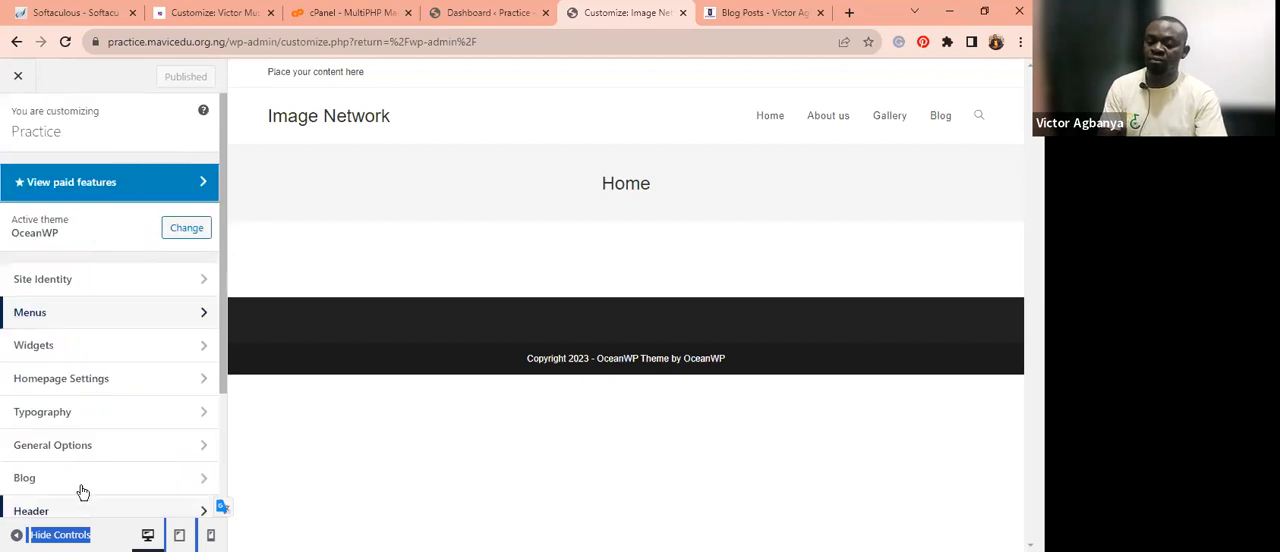
pyautogui.click(83, 481)
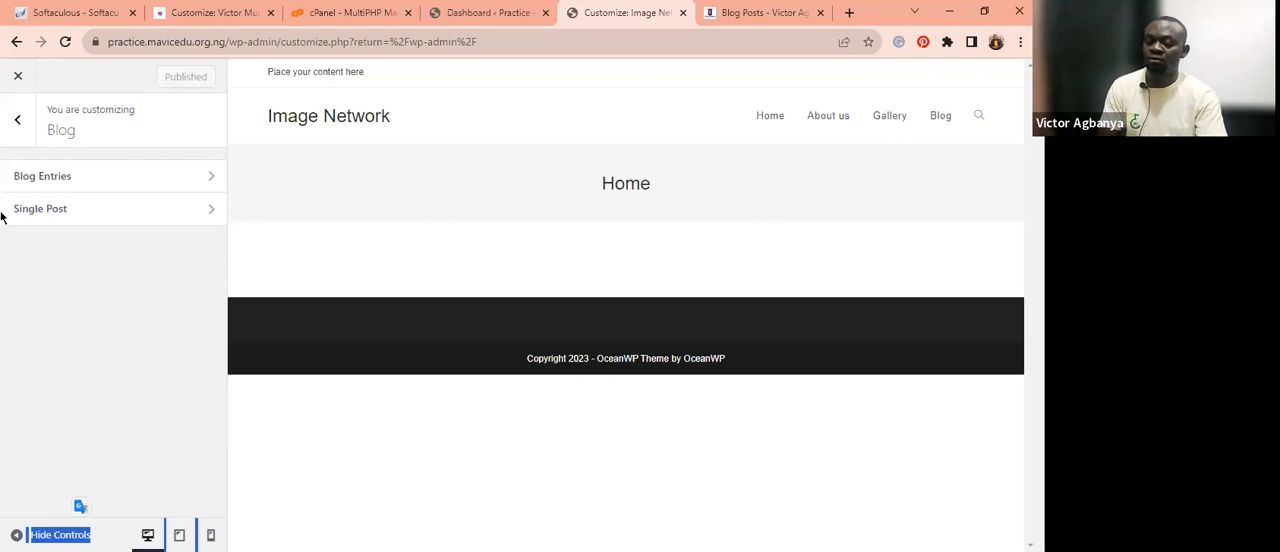
pyautogui.click(28, 132)
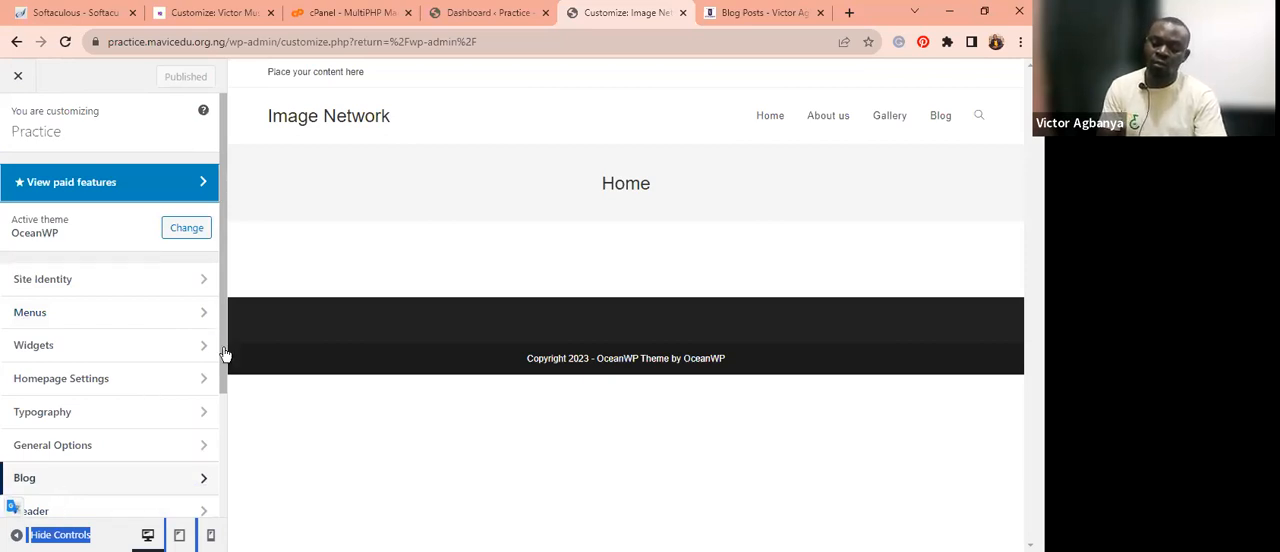
# Open the Header's Logo settings and the logo selection dialog.
pyautogui.moveTo(225, 354); pyautogui.dragTo(225, 376)
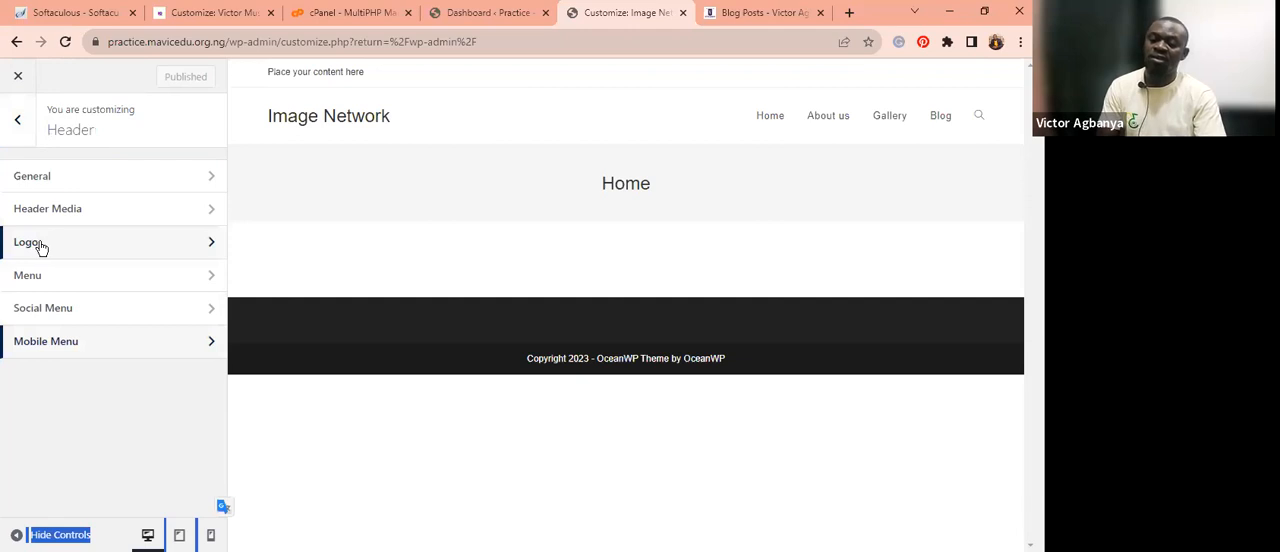
pyautogui.click(40, 246)
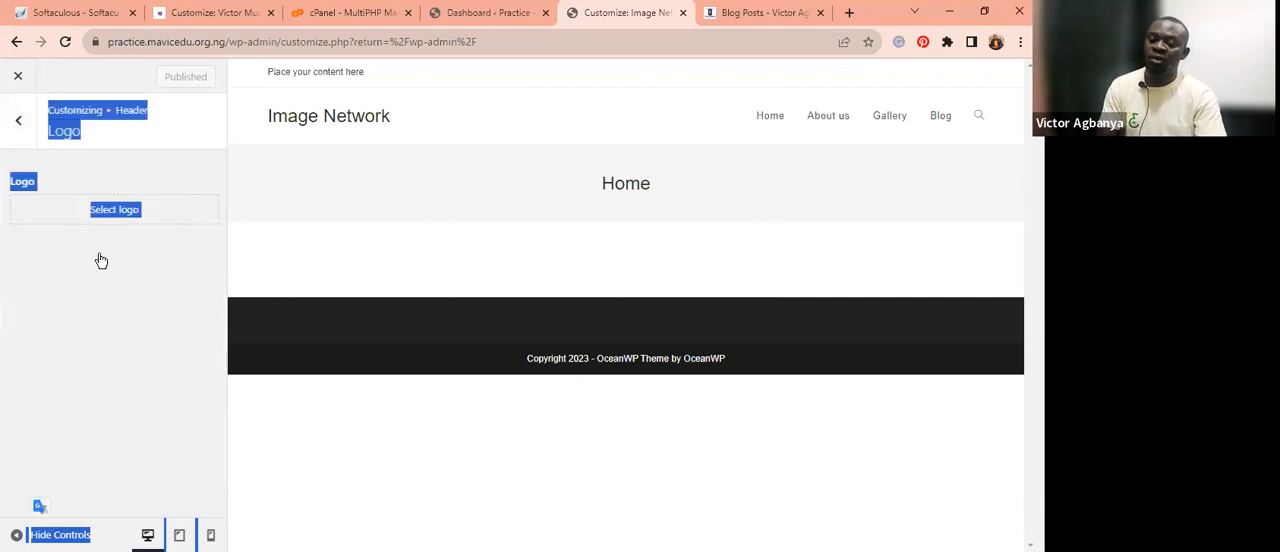
pyautogui.click(67, 309)
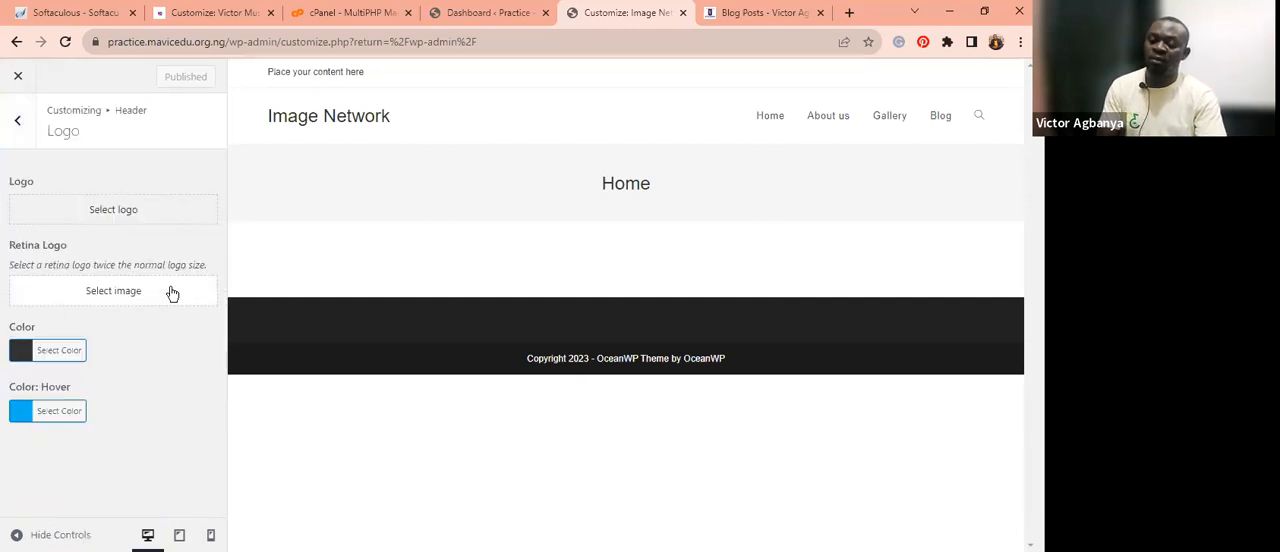
pyautogui.click(111, 214)
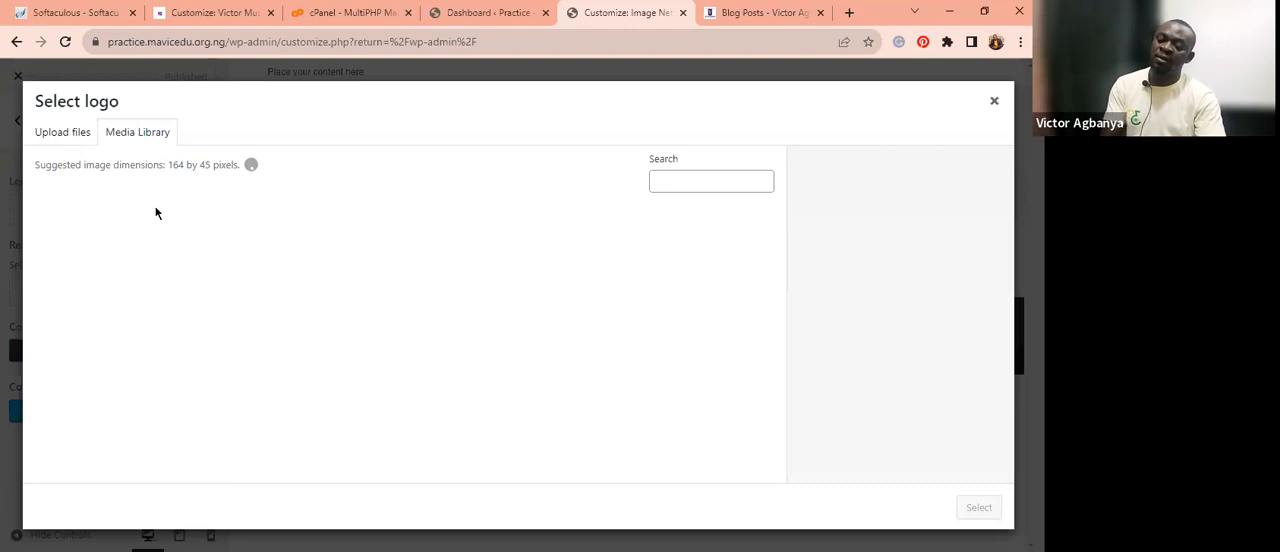
# Upload the "logo" image from the Downloads folder as the header logo.
pyautogui.click(486, 339)
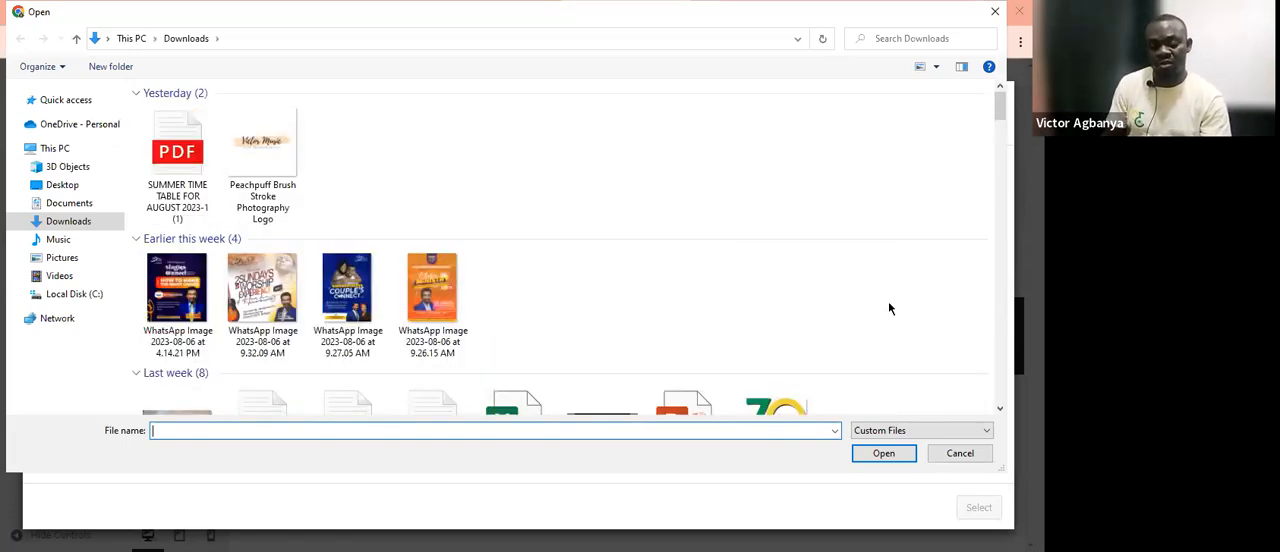
pyautogui.press('c')
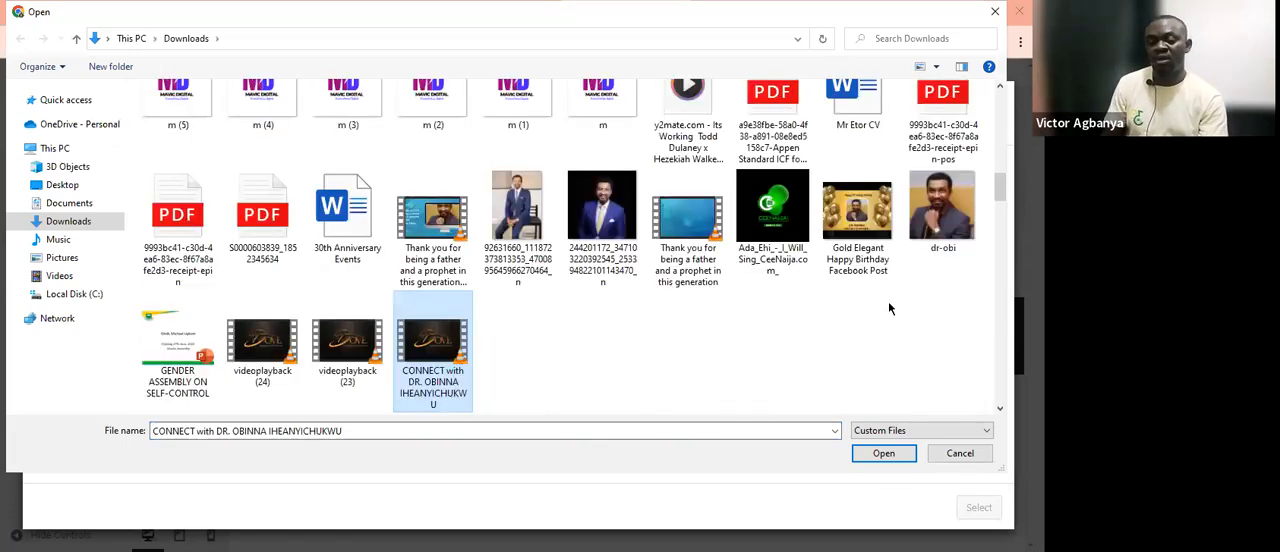
pyautogui.press('m')
pyautogui.press('Down')
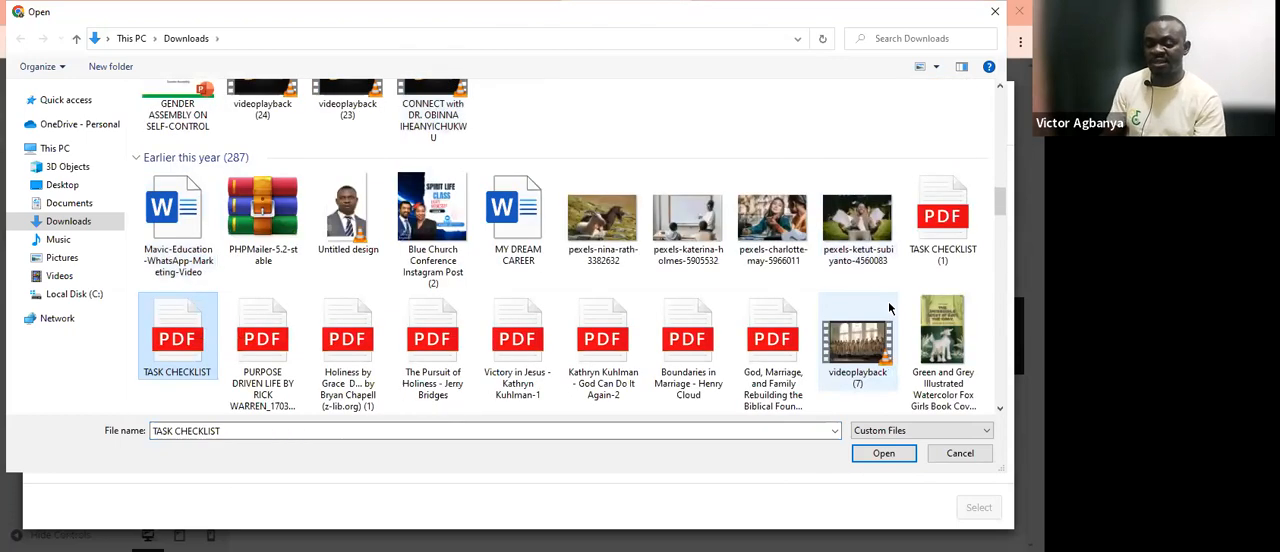
pyautogui.press('Down')
pyautogui.press('Down')
pyautogui.press('Down')
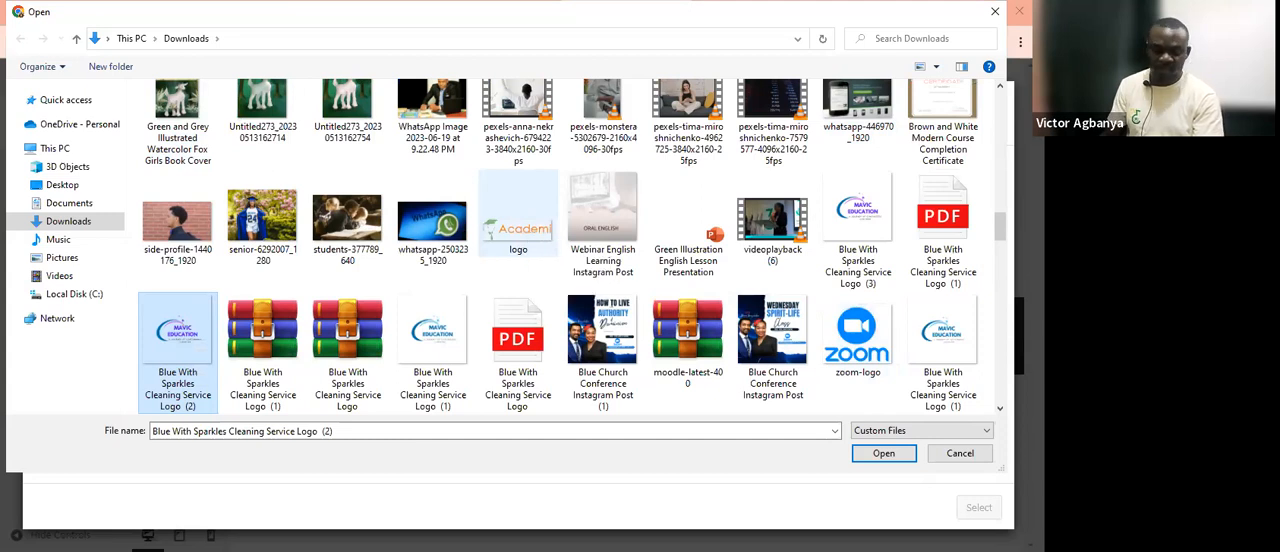
pyautogui.click(527, 240)
pyautogui.click(888, 457)
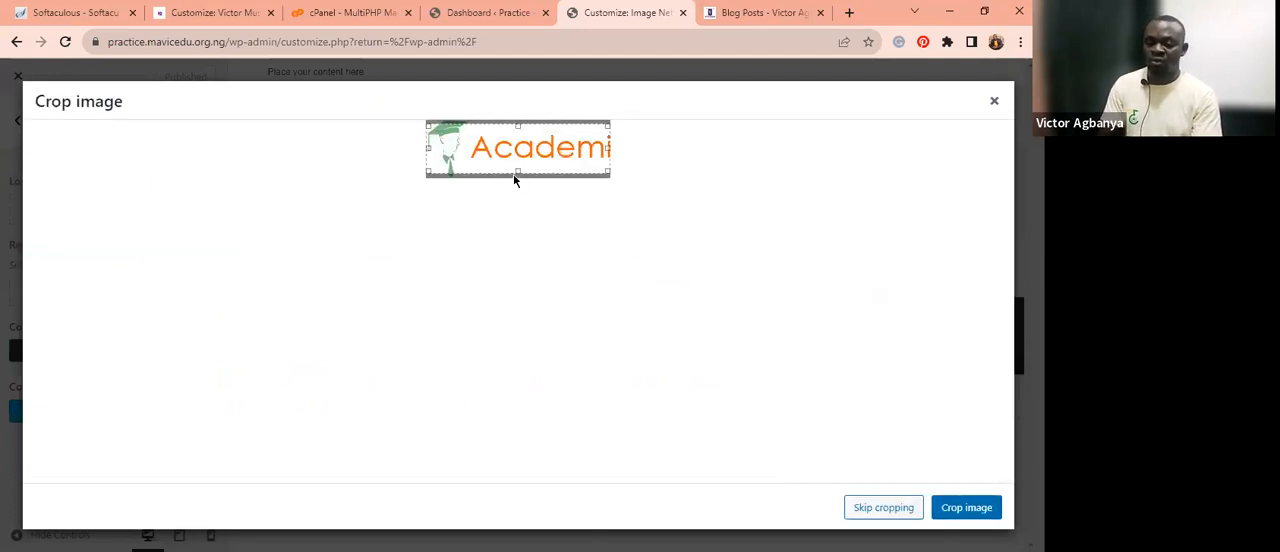
# Adjust the crop area to cover the logo, crop it, and publish the changes.
pyautogui.moveTo(516, 164); pyautogui.dragTo(516, 173)
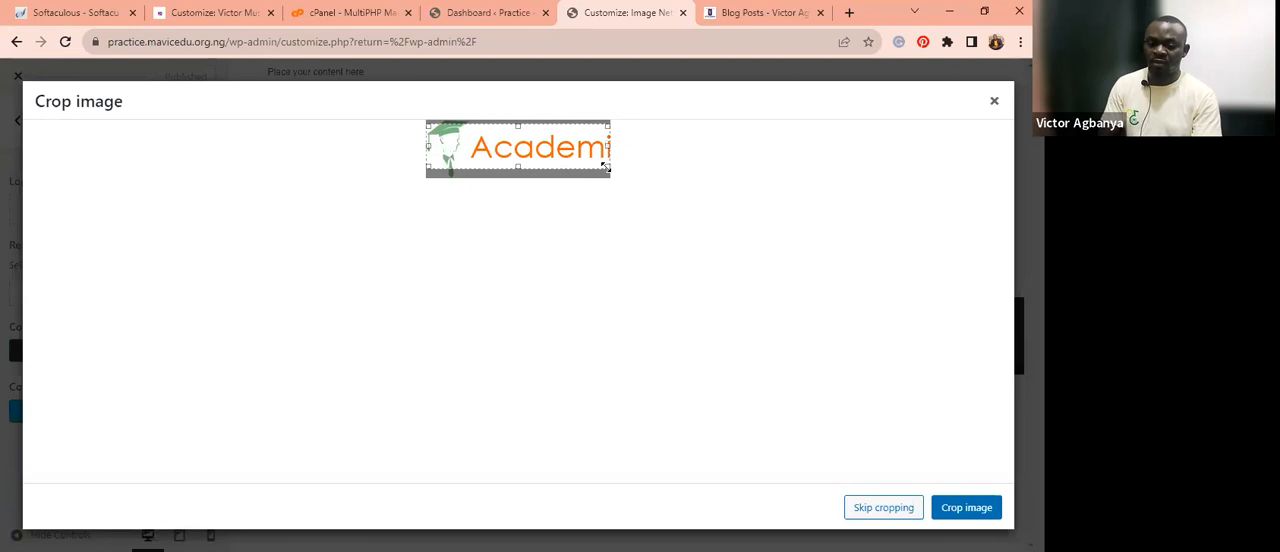
pyautogui.moveTo(604, 167); pyautogui.dragTo(615, 171)
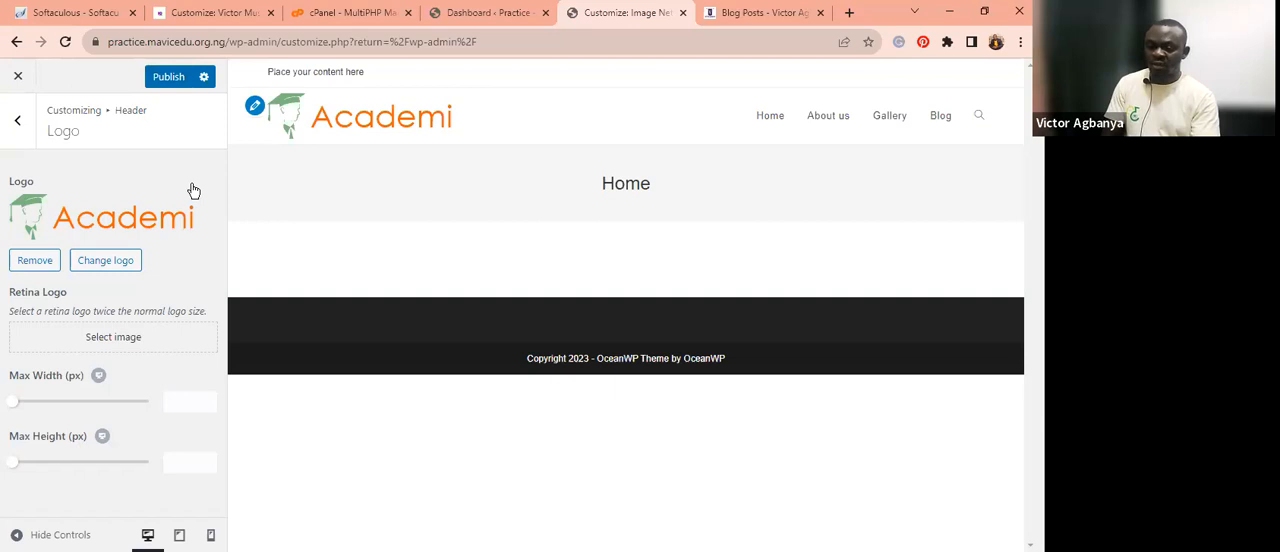
pyautogui.click(169, 77)
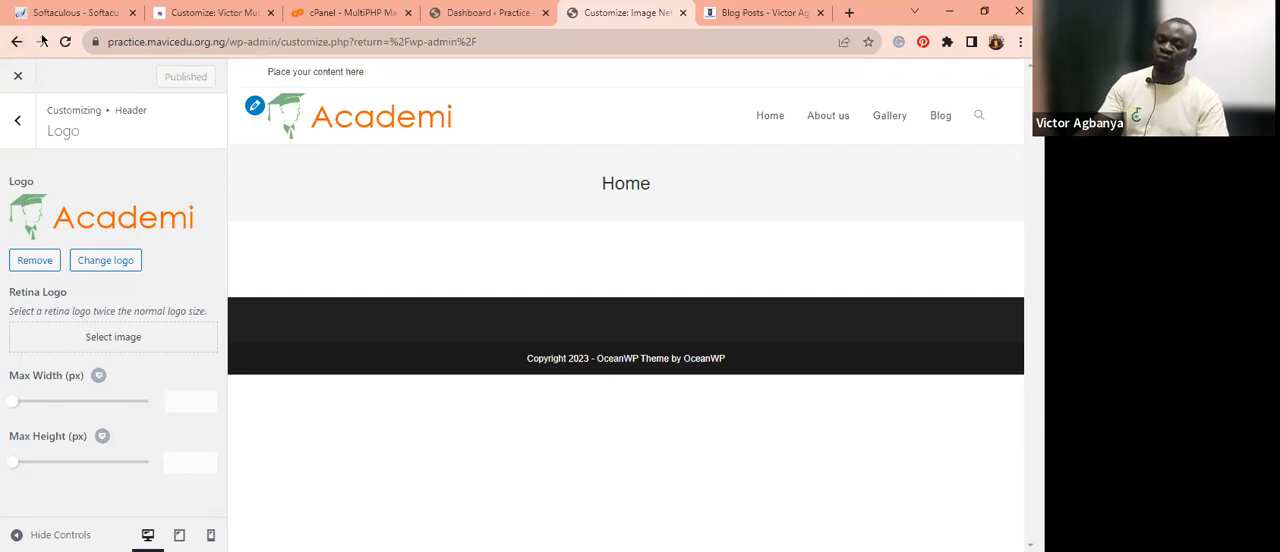
# Copy the site's domain address and open it in a new browser tab.
pyautogui.click(17, 125)
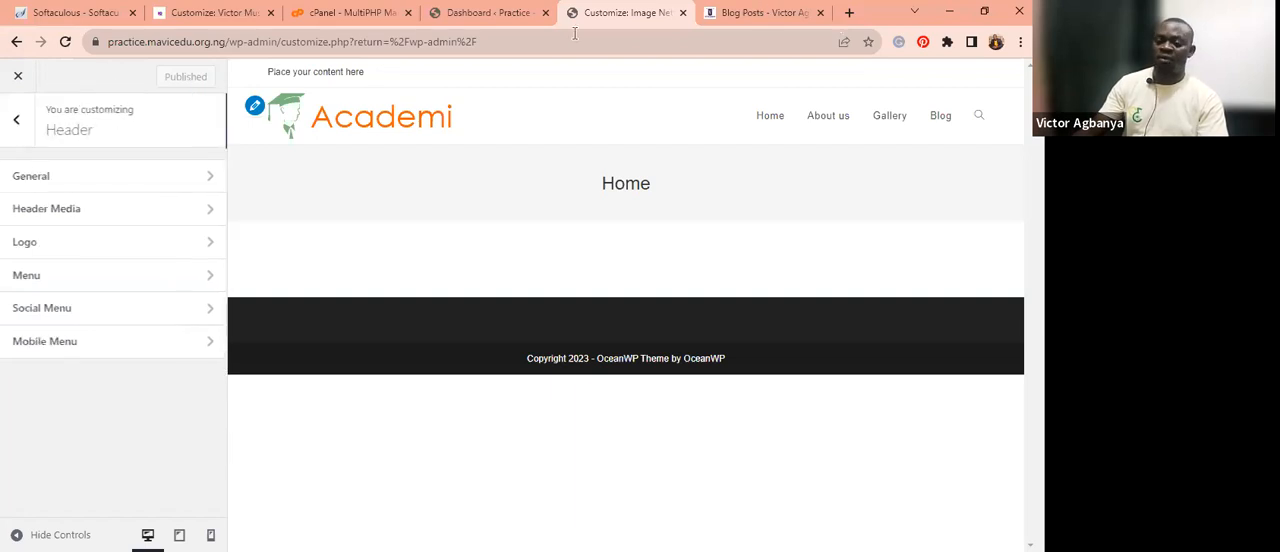
pyautogui.click(224, 41)
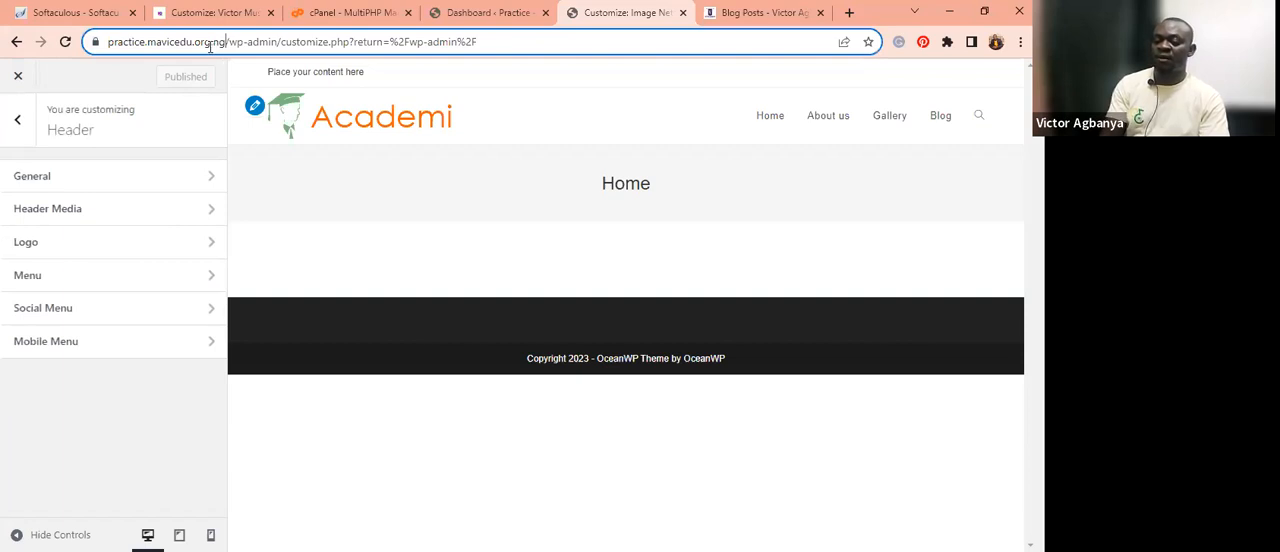
pyautogui.moveTo(223, 41); pyautogui.dragTo(41, 52)
pyautogui.hotkey('ctrl', 'c')
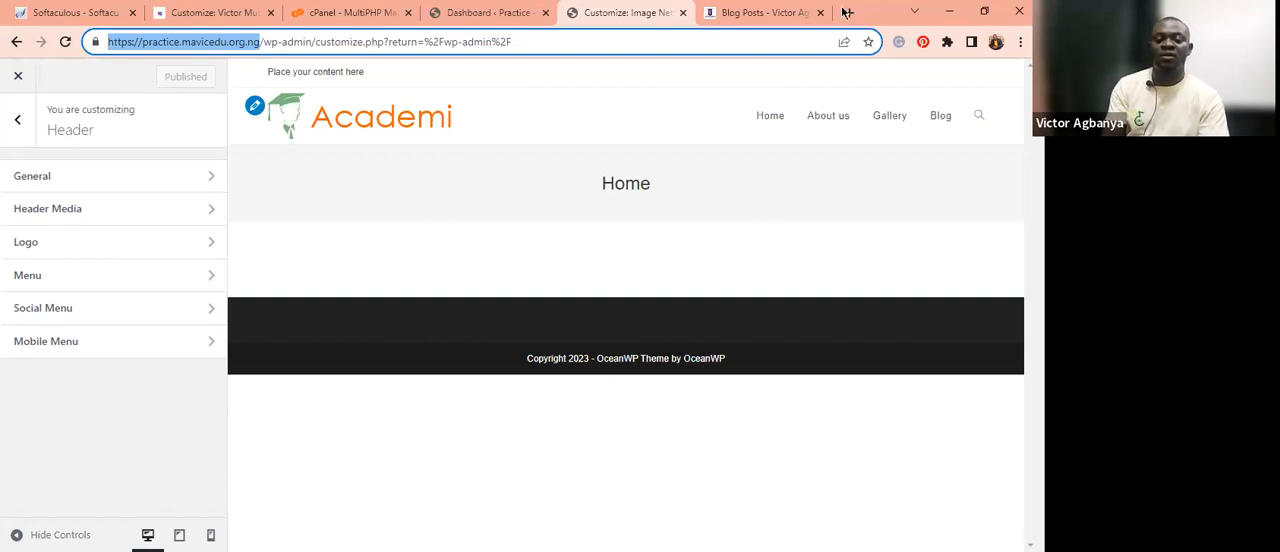
pyautogui.hotkey('ctrl', 't')
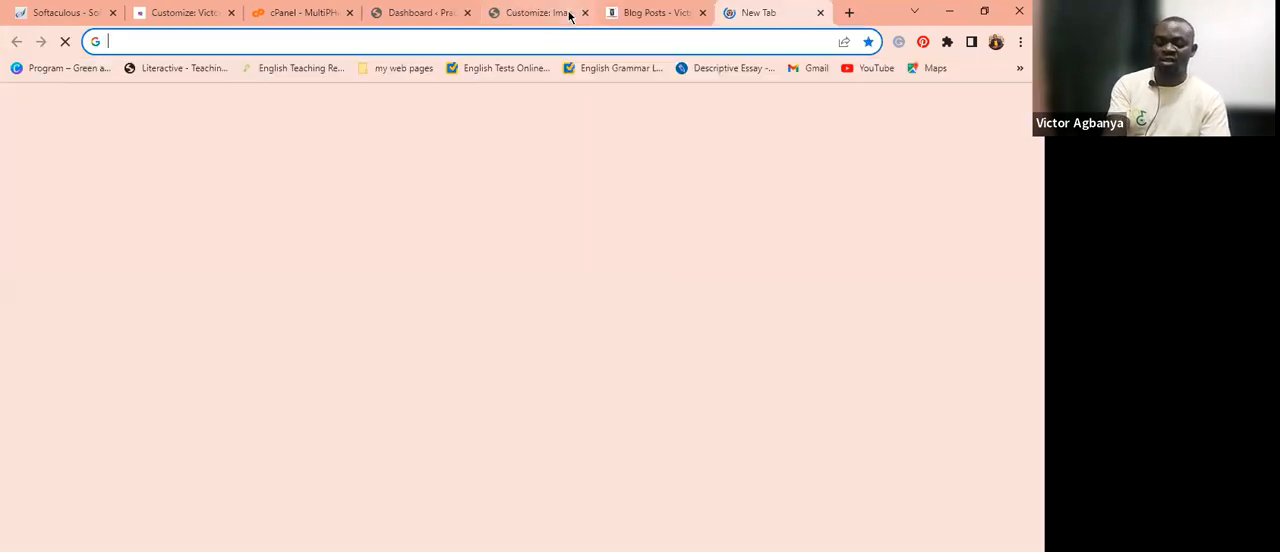
pyautogui.hotkey('ctrl', 'v')
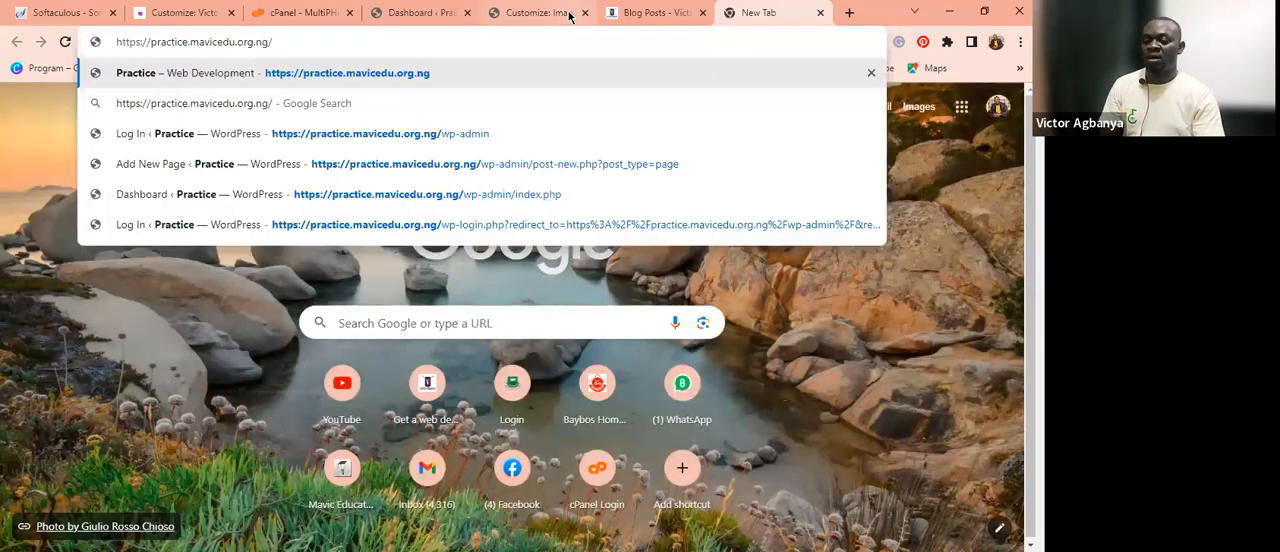
pyautogui.press('Return')
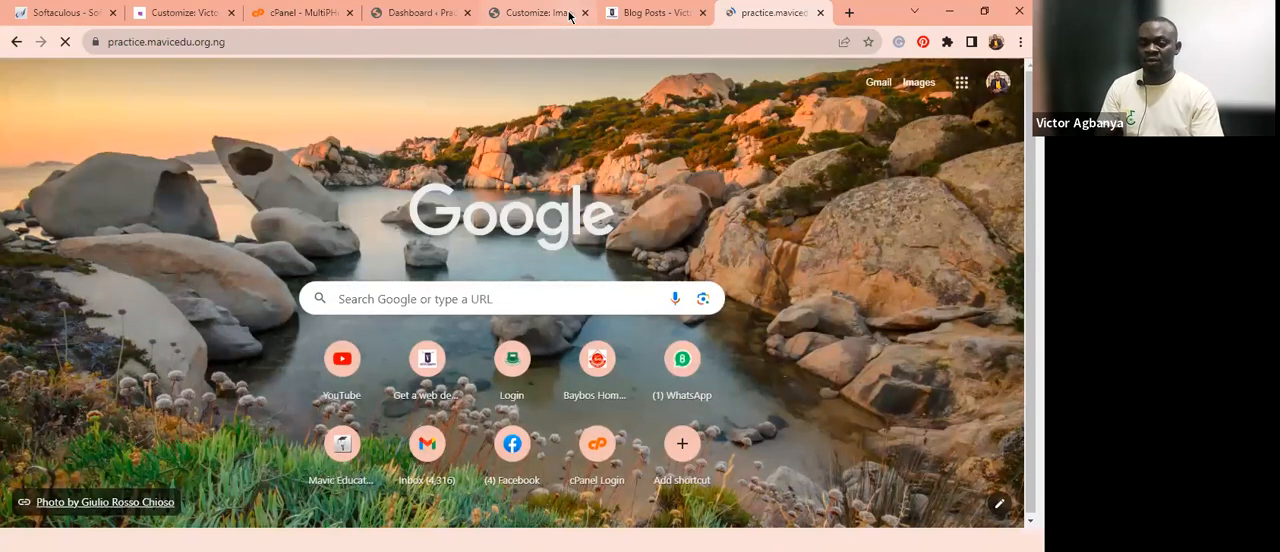